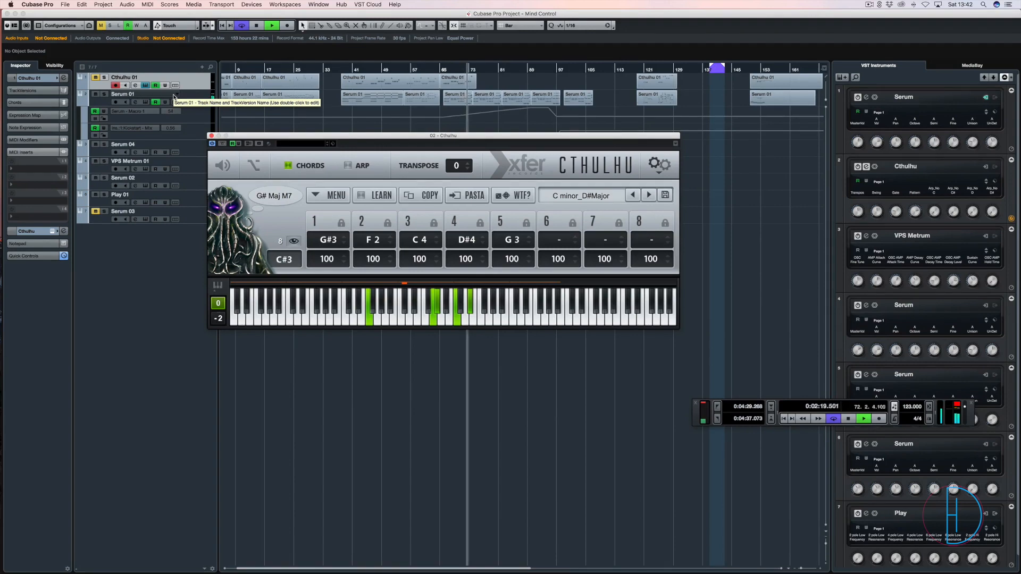
# Stop playback and inspect Cthulhu's arpeggiator section, leaving ARP switched off
pyautogui.press('space')
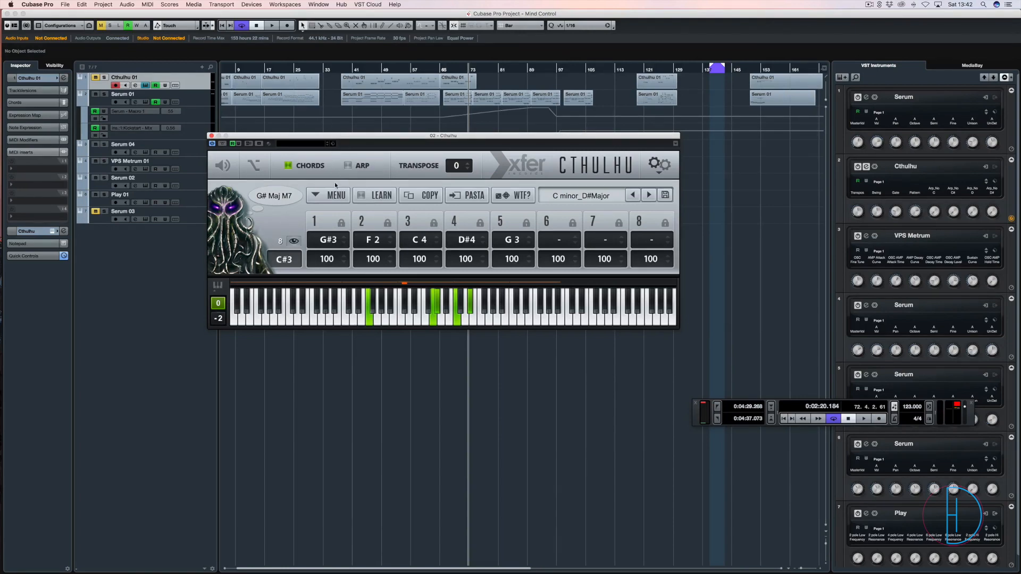
pyautogui.click(348, 166)
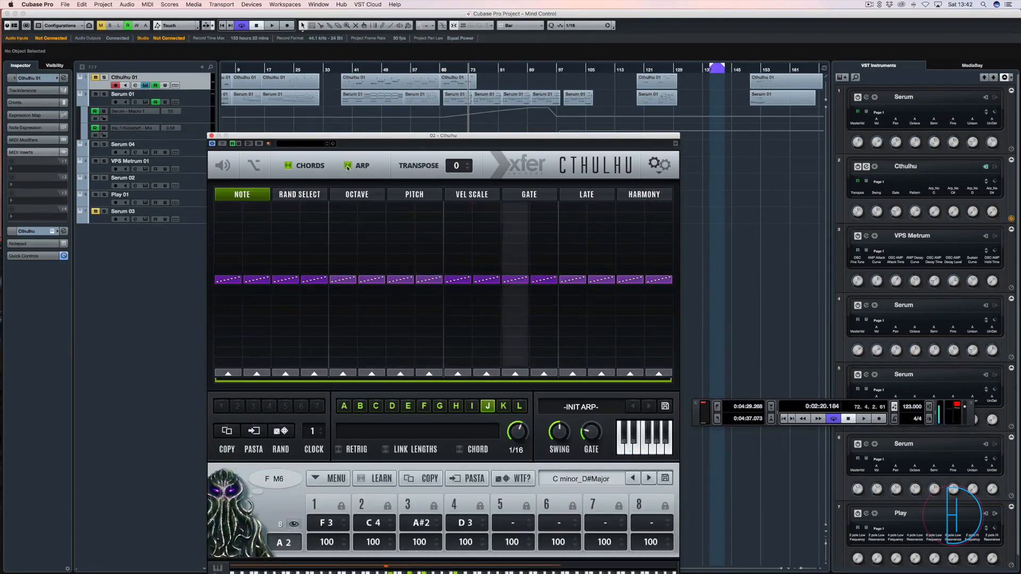
pyautogui.click(347, 166)
# Play the arrangement from around bar 73 while looking through Cthulhu's MiscClassical chord presets, keeping the current preset
pyautogui.press('space')
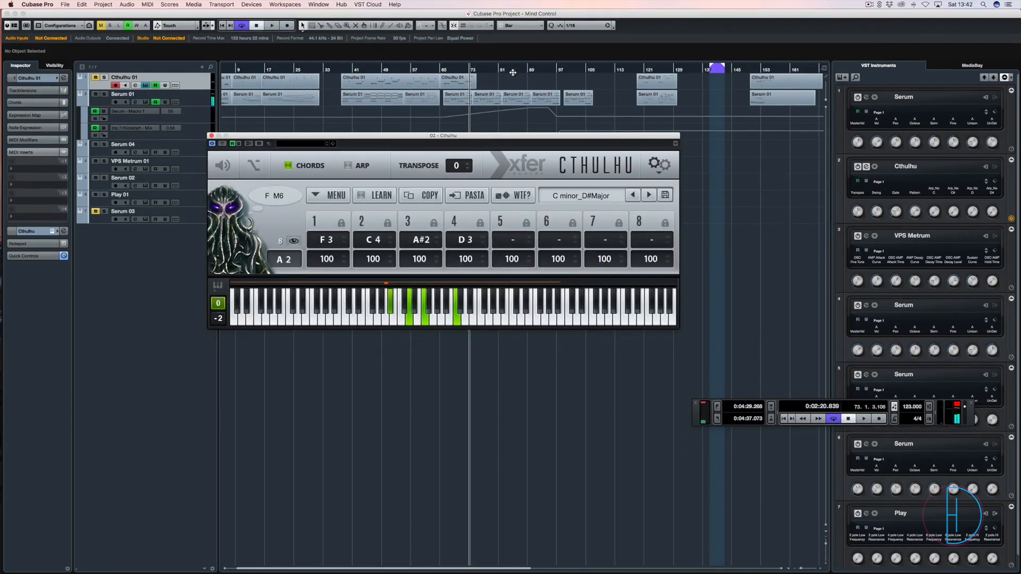
pyautogui.click(473, 68)
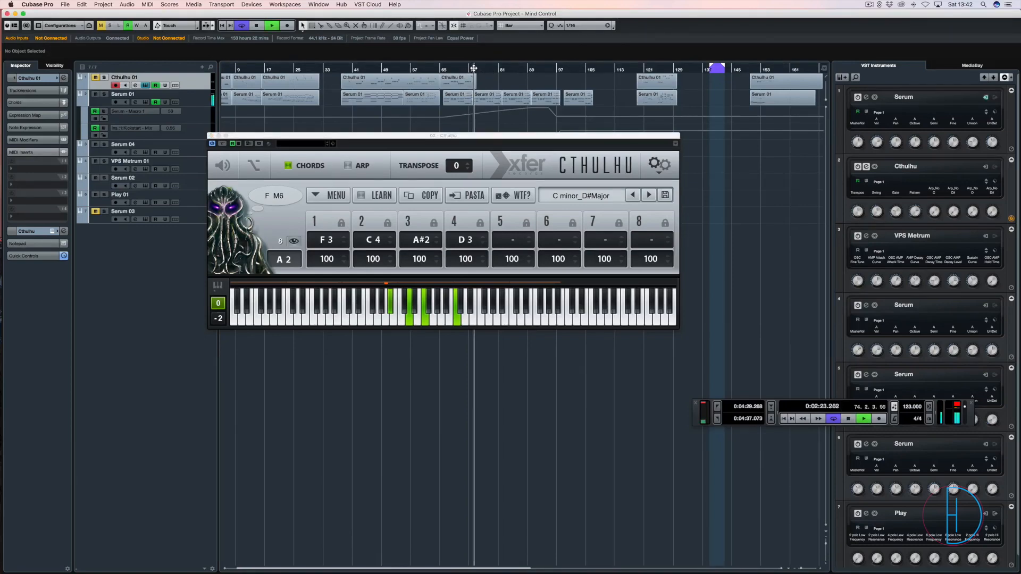
pyautogui.click(626, 190)
pyautogui.moveTo(579, 238)
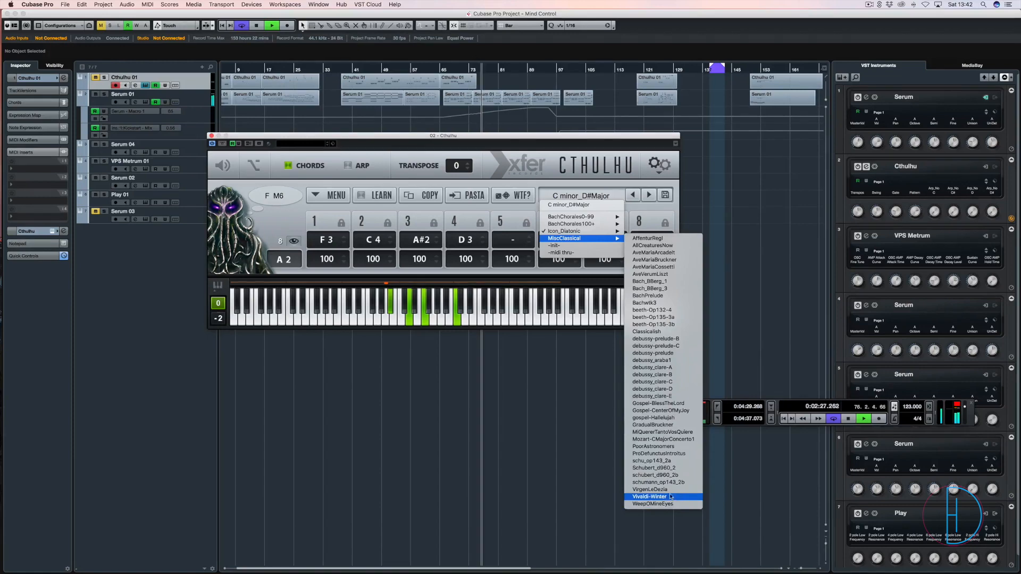
pyautogui.click(557, 145)
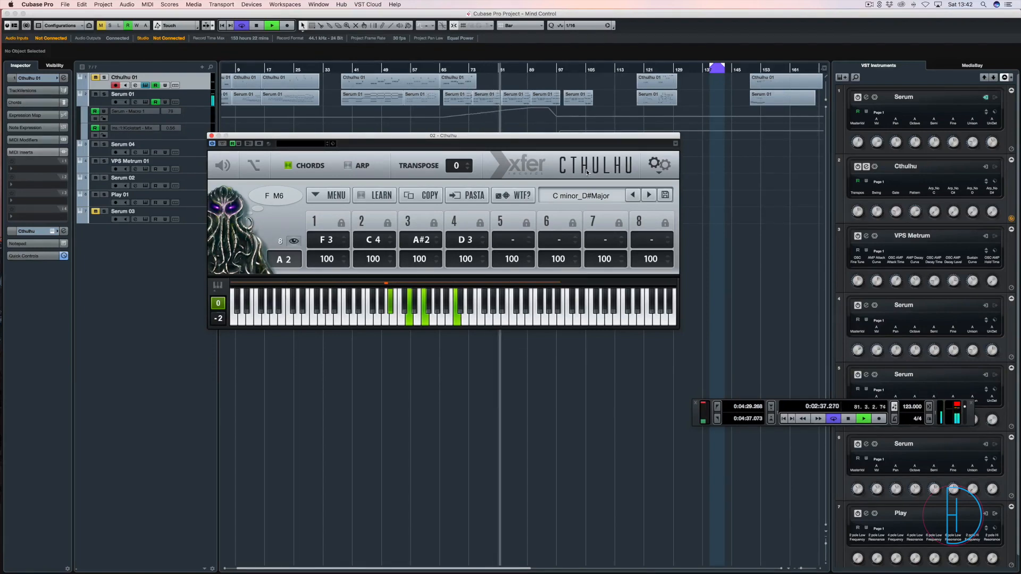
pyautogui.press('space')
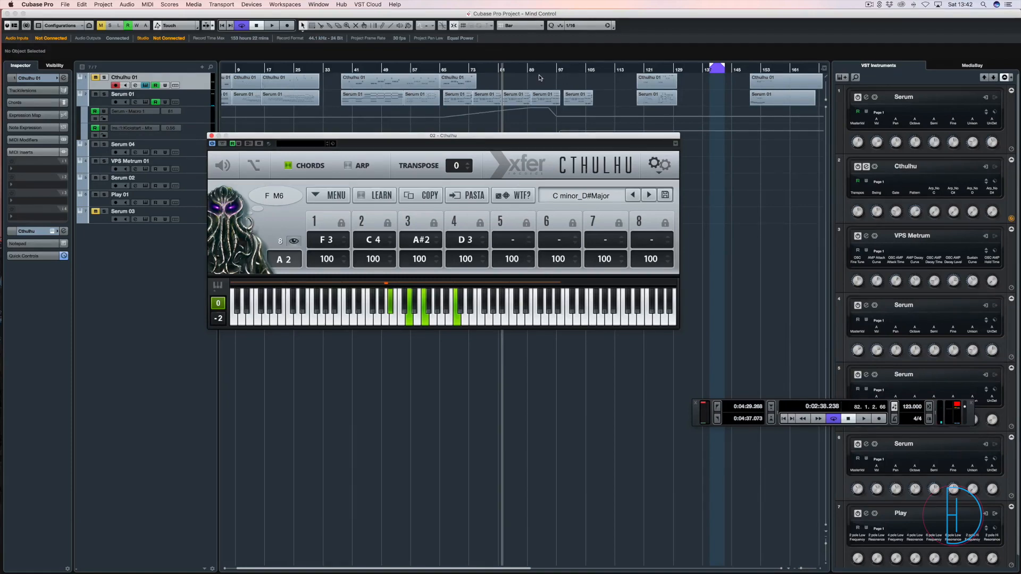
# Listen to the Cthulhu 01 and Serum 01 parts by playing the arrangement from bar 125, and stop
pyautogui.click(661, 70)
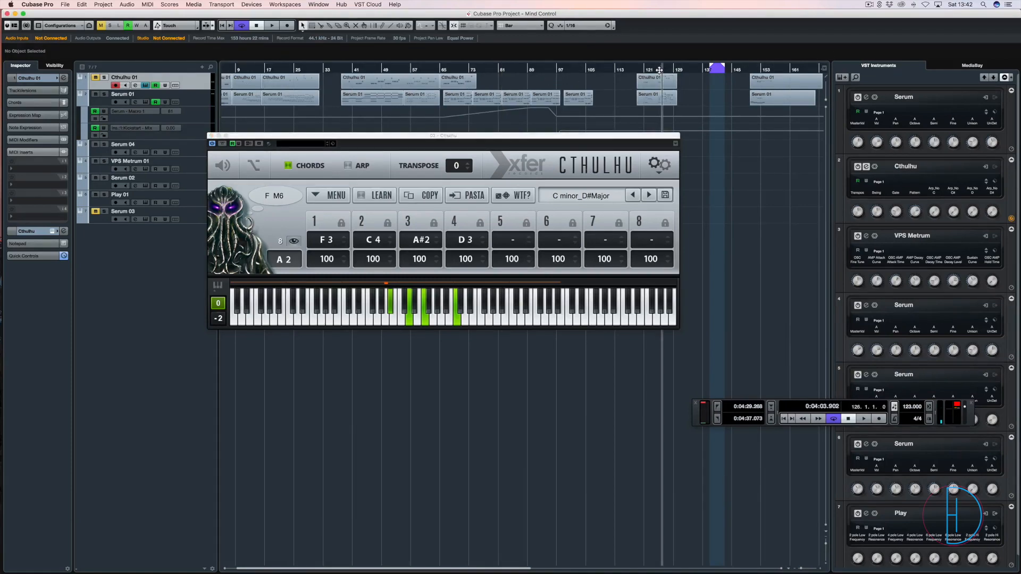
pyautogui.moveTo(660, 70); pyautogui.dragTo(659, 70)
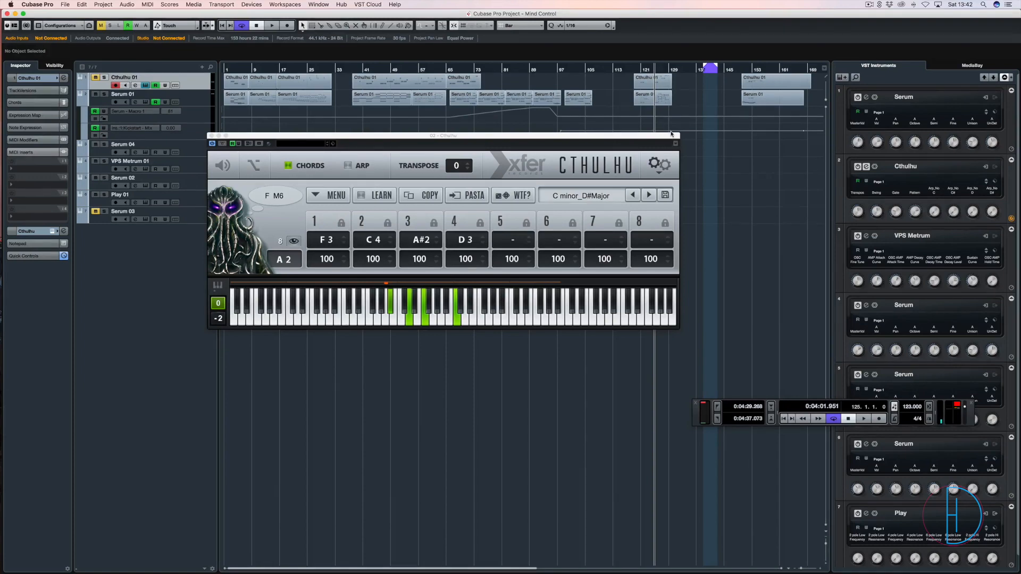
pyautogui.press('space')
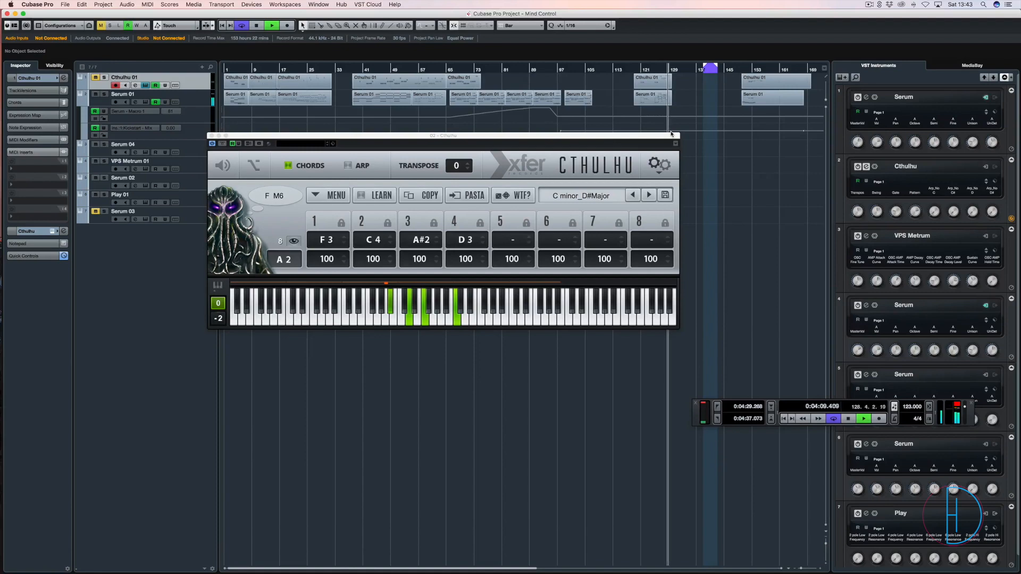
pyautogui.press('space')
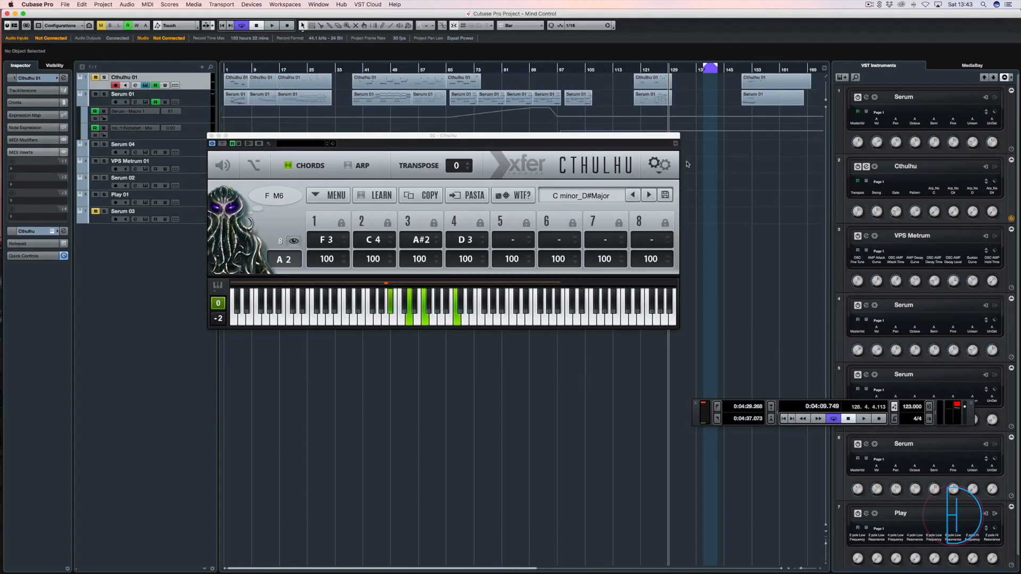
# Delete the Cthulhu 01 and Serum 01 parts around bar 125 and undo the deletion
pyautogui.moveTo(723, 244); pyautogui.dragTo(627, 67)
pyautogui.press('Delete')
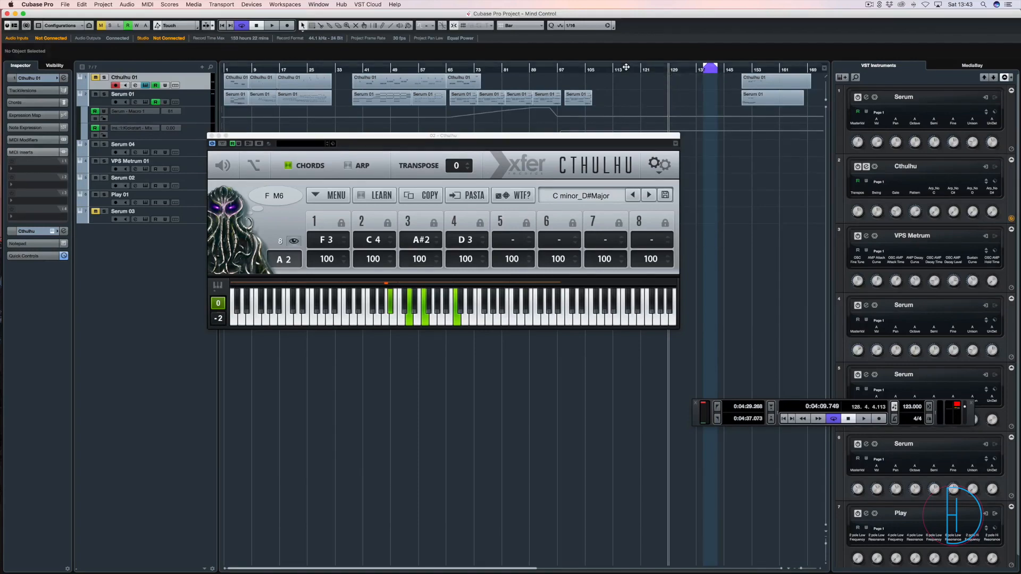
pyautogui.press('super+z')
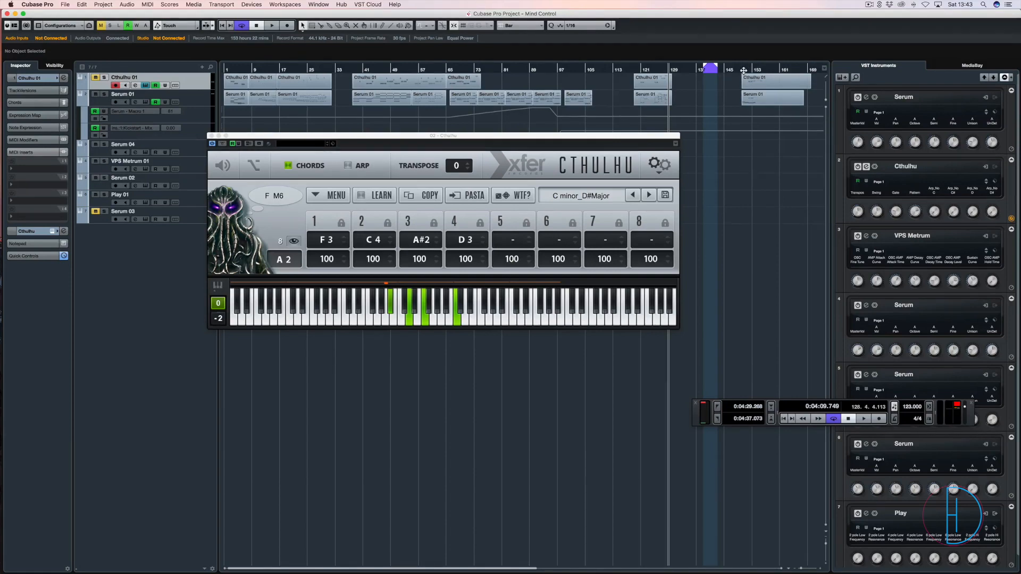
# Place the project cursor at bar 139 and look through Cthulhu's Icon_Diatonic chord presets without changing the preset
pyautogui.click(742, 69)
pyautogui.moveTo(742, 70); pyautogui.dragTo(703, 72)
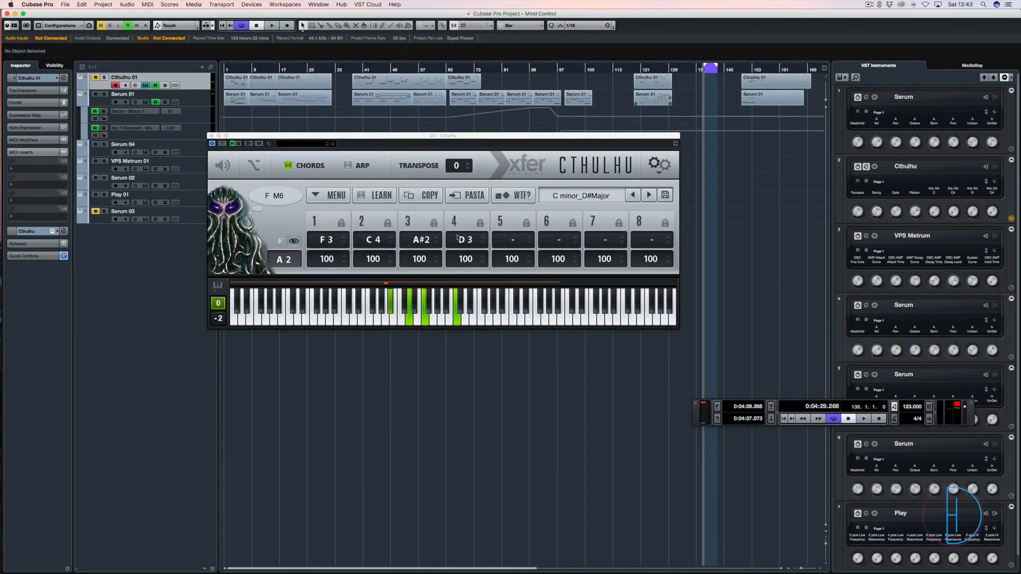
pyautogui.click(582, 196)
pyautogui.moveTo(580, 233)
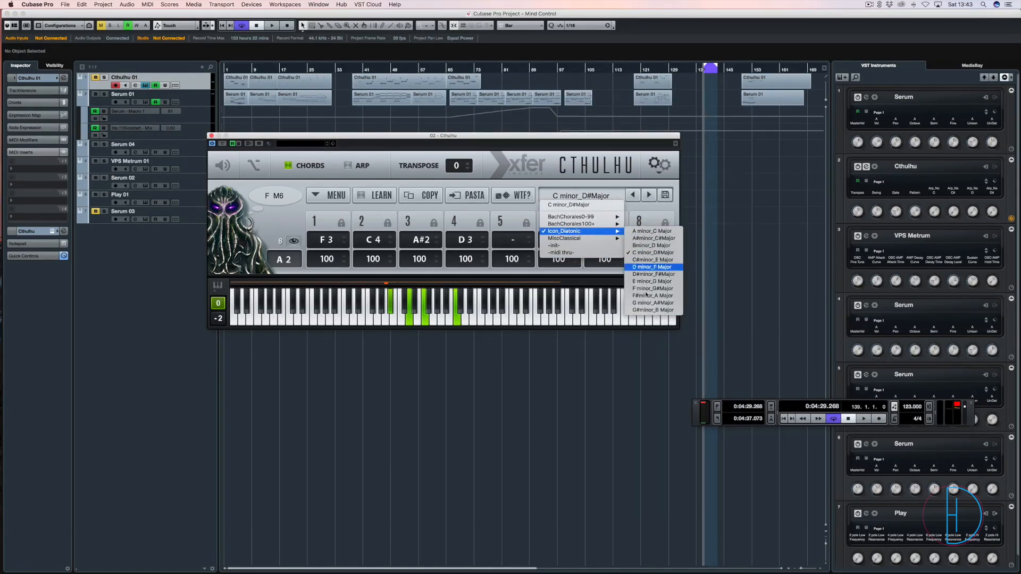
pyautogui.click(606, 167)
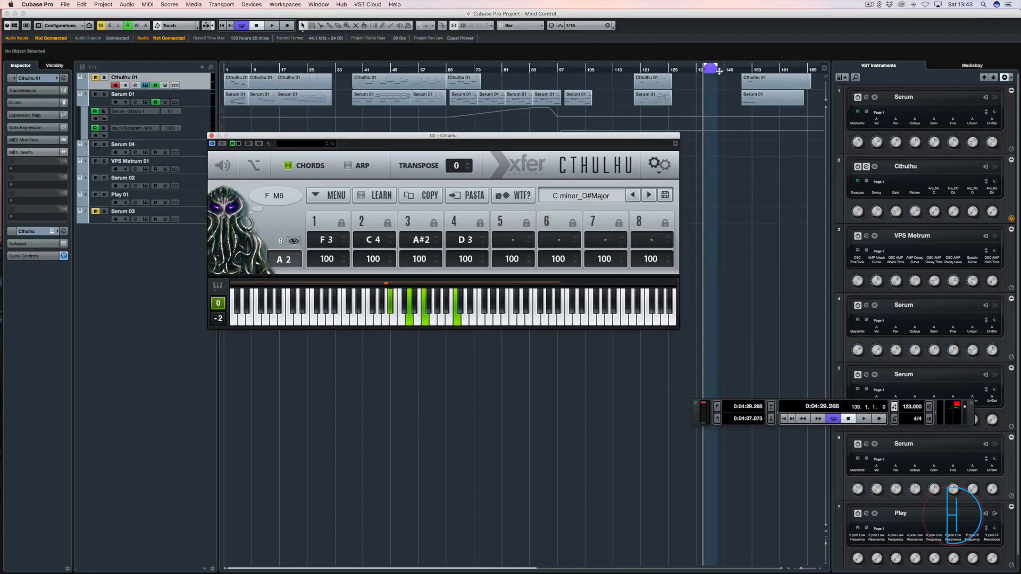
# Set the cycle range in the ruler from bar 133 to bar 149
pyautogui.press('h')
pyautogui.press('h')
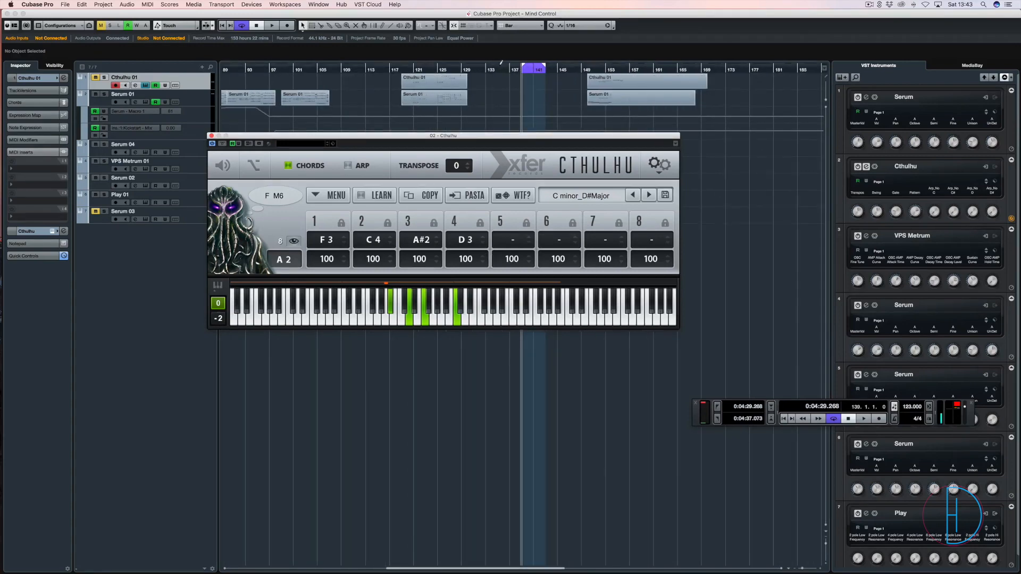
pyautogui.moveTo(489, 61); pyautogui.dragTo(586, 62)
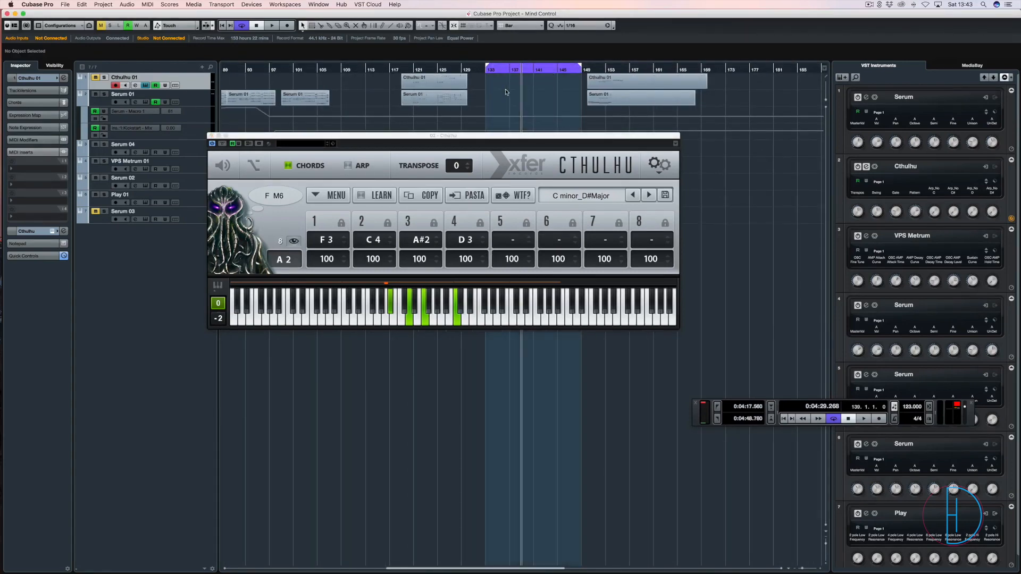
pyautogui.hscroll(-5, 509, 92)
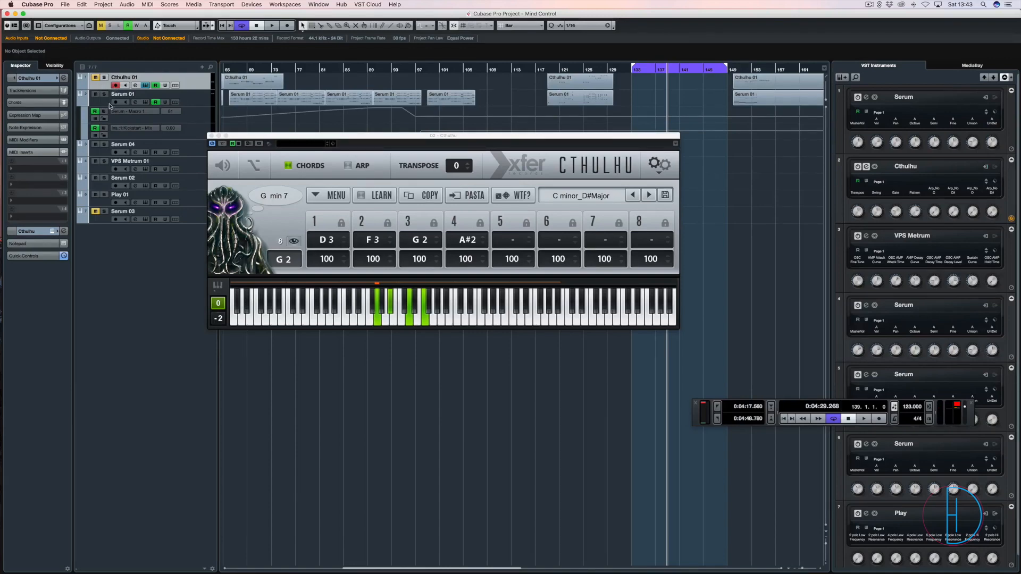
# Unmute Cthulhu 01 with Serum 01 armed for recording, and move the project cursor to the left locator at bar 133
pyautogui.click(94, 78)
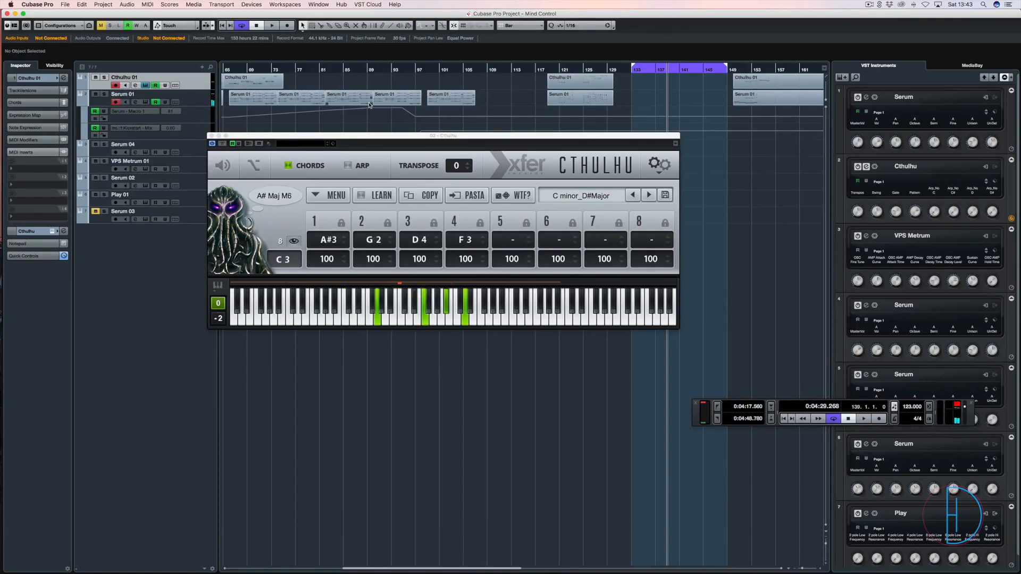
pyautogui.press('KP_1')
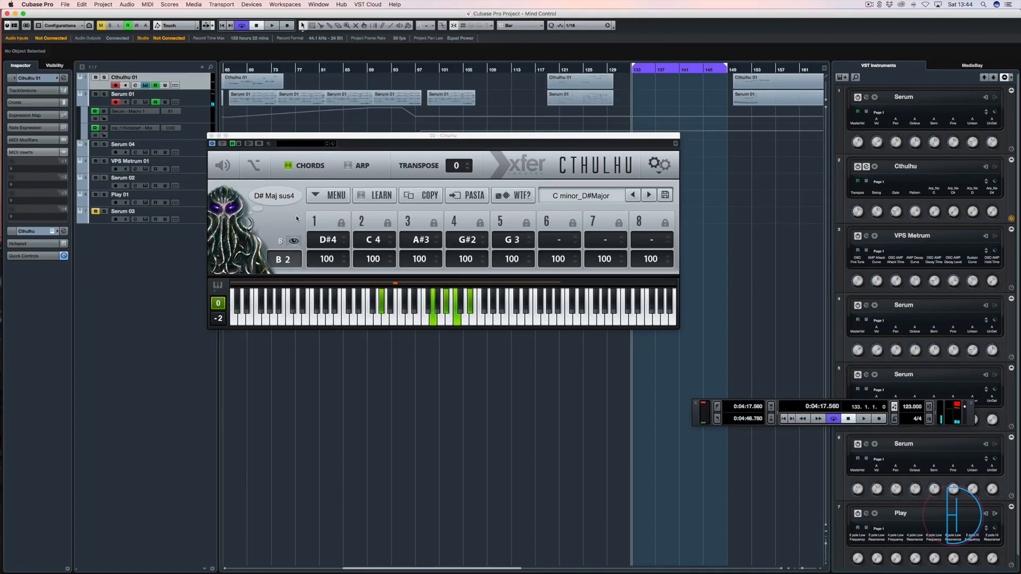
# Switch Cthulhu's CHORDS section off and back on, and view the chord preset folders without changing the preset
pyautogui.click(288, 166)
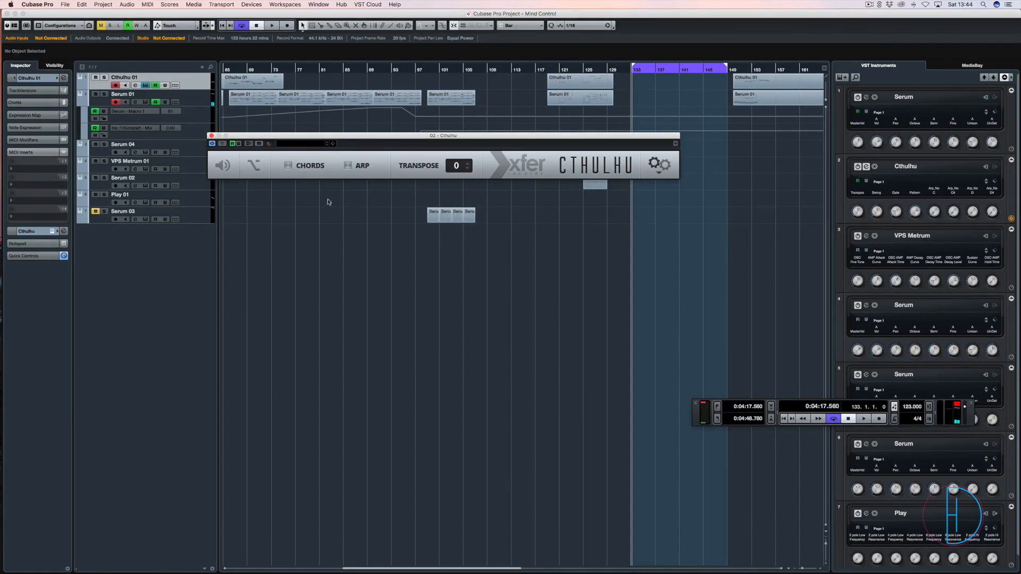
pyautogui.click(288, 165)
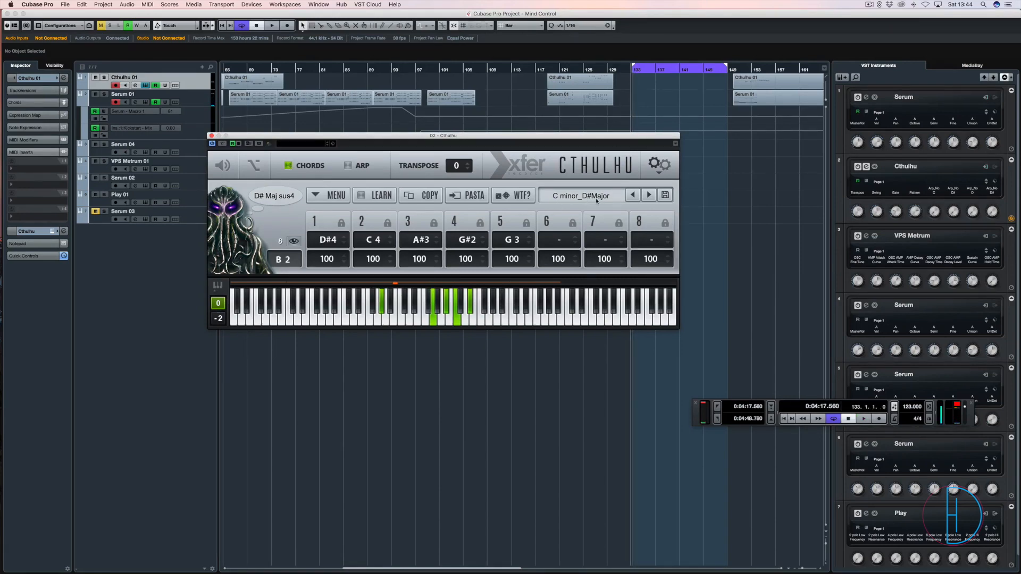
pyautogui.click(593, 197)
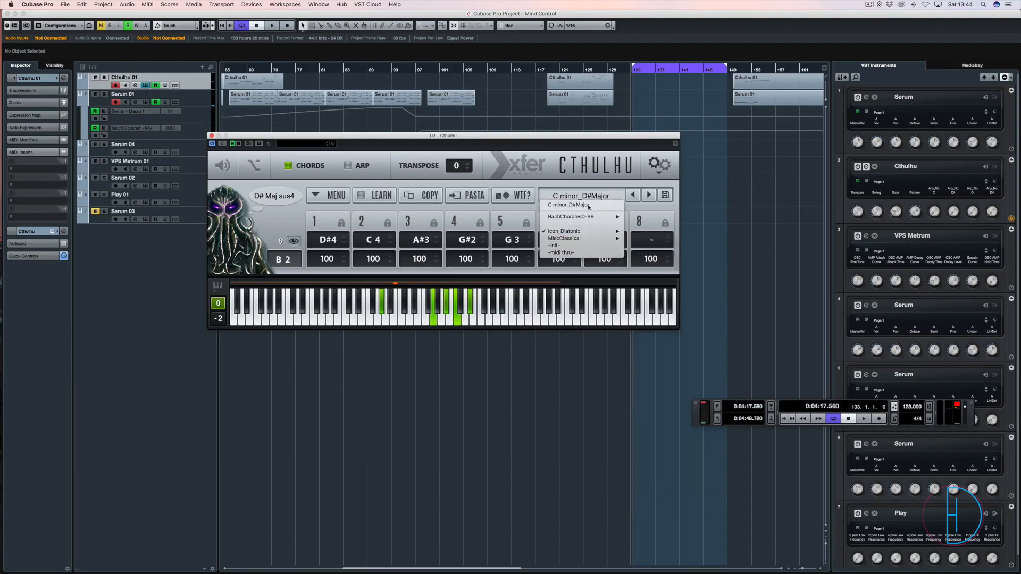
pyautogui.click(564, 174)
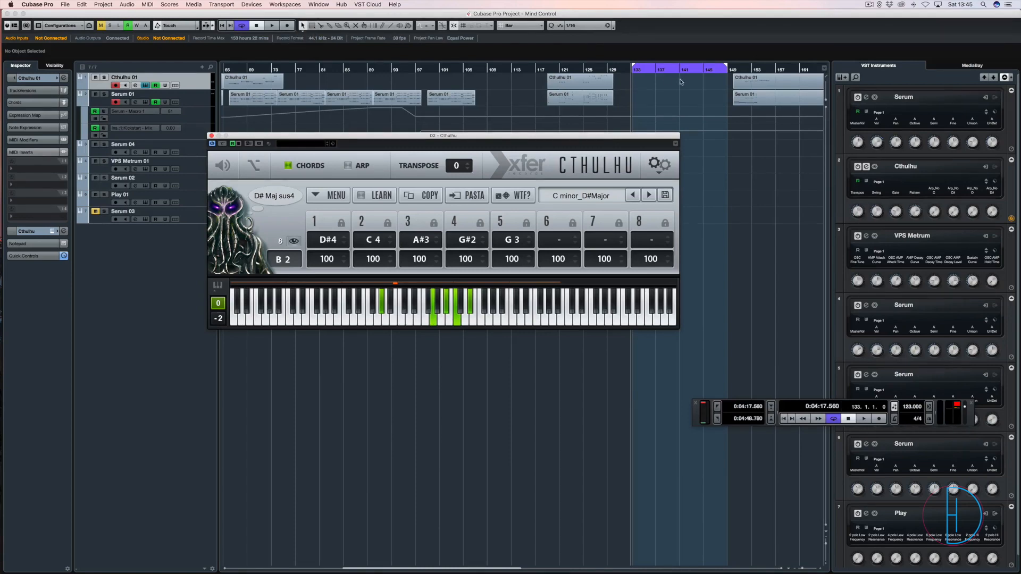
# Try a recording on Cthulhu 01 and Serum 01 in the cycle range, and delete the recorded parts
pyautogui.click(715, 70)
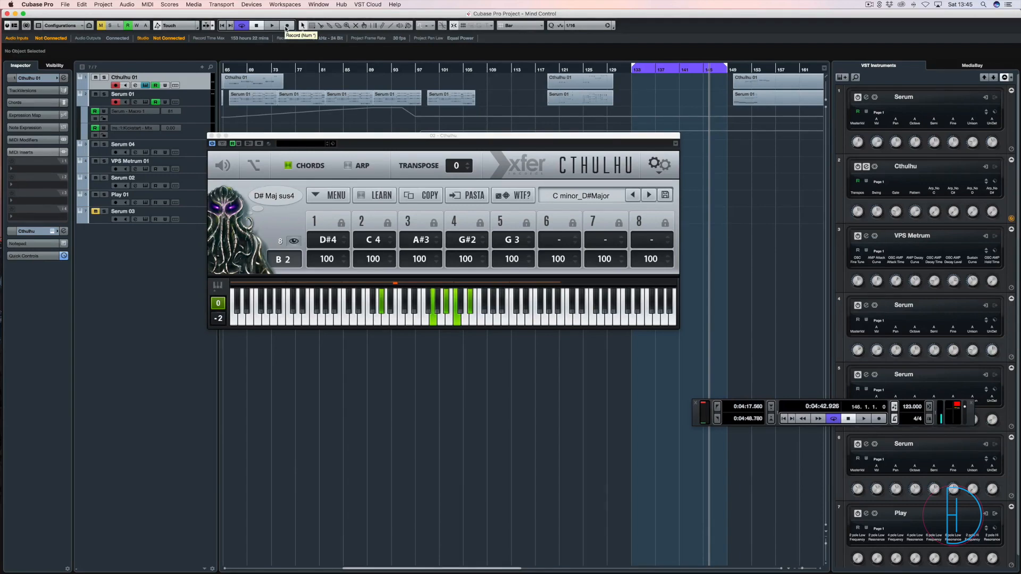
pyautogui.click(286, 25)
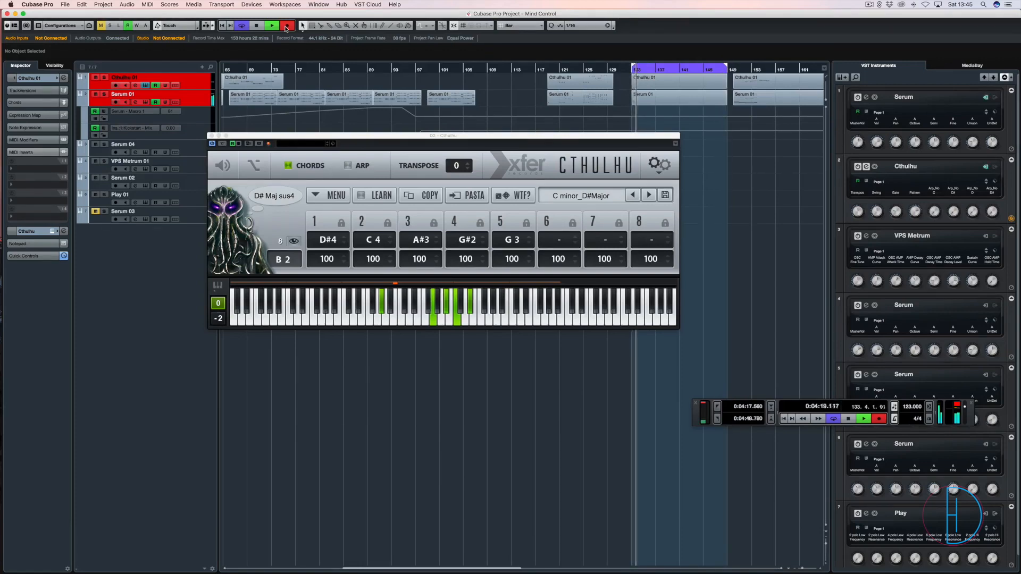
pyautogui.press('space')
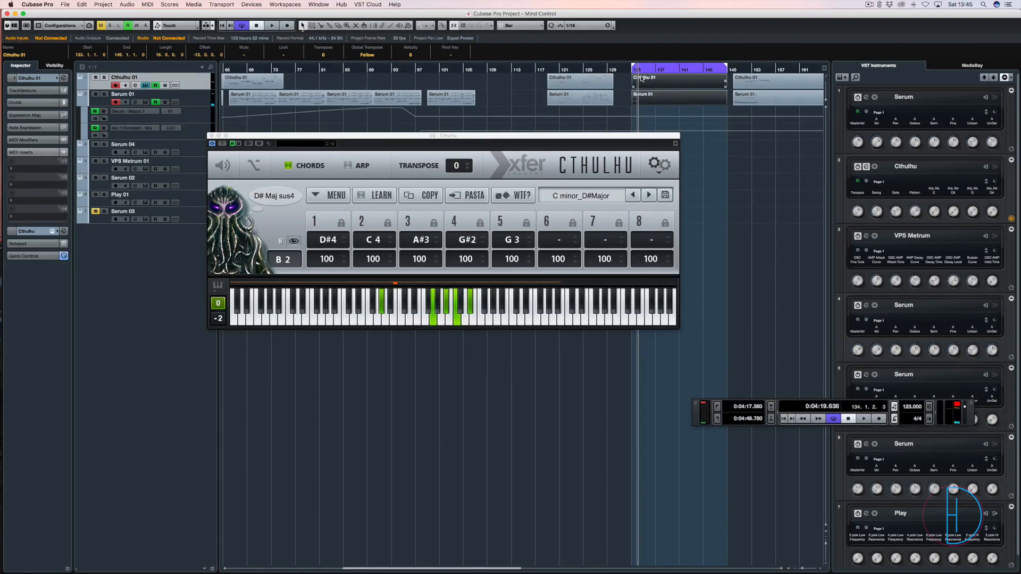
pyautogui.moveTo(672, 108); pyautogui.dragTo(667, 78)
pyautogui.press('Delete')
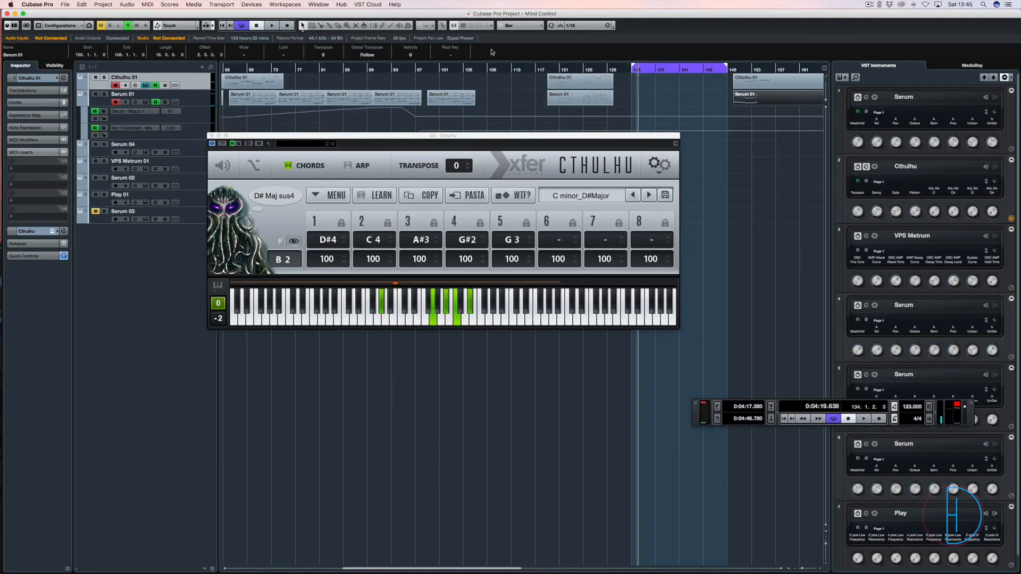
# Record a chord progression on the Cthulhu 01 and Serum 01 tracks from bar 133, and stop recording
pyautogui.click(287, 26)
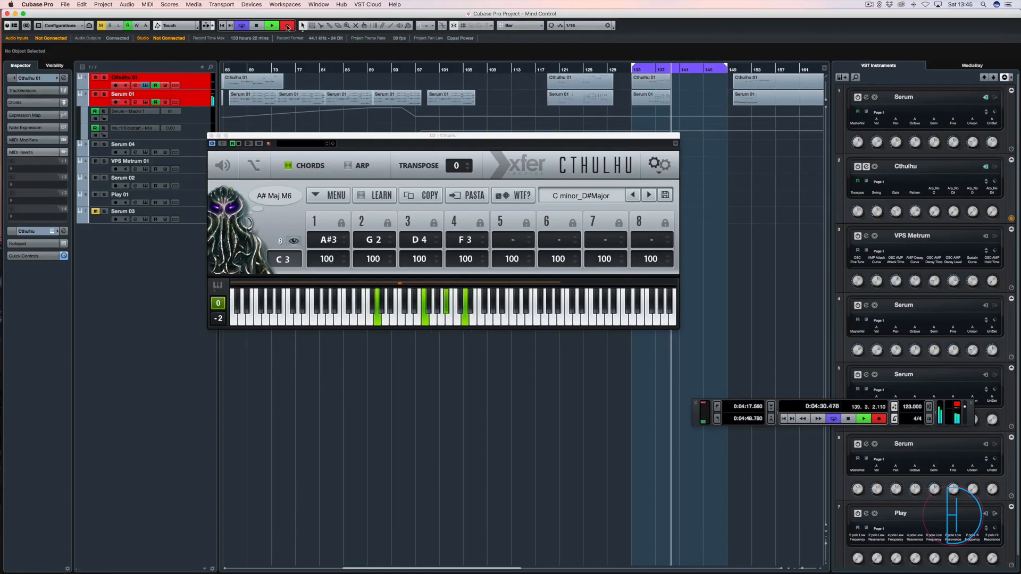
pyautogui.click(287, 27)
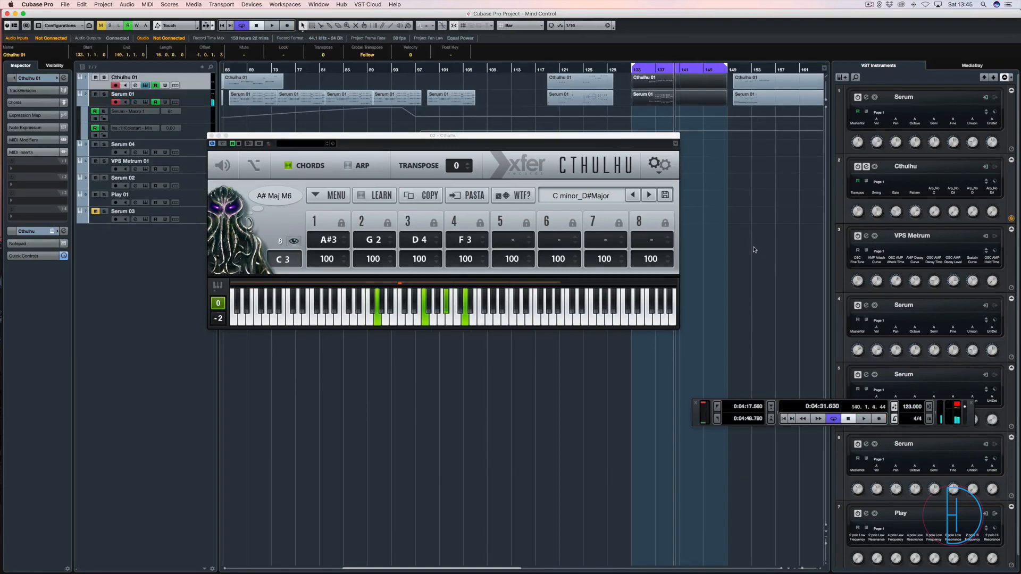
# Open the newly recorded Serum 01 part in the Key Editor and close the Cthulhu plug-in window
pyautogui.click(663, 99)
pyautogui.doubleClick(667, 100)
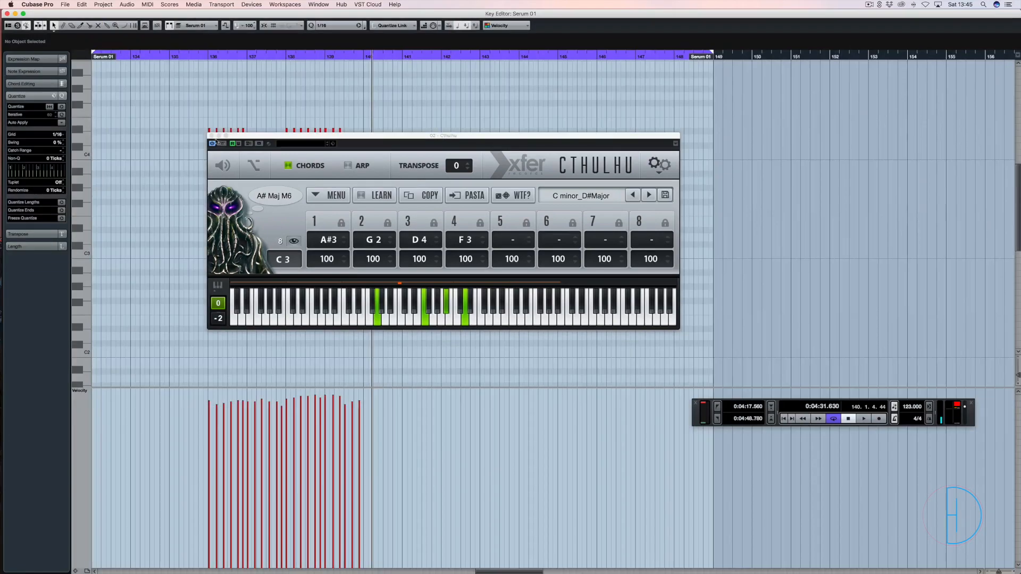
pyautogui.click(211, 137)
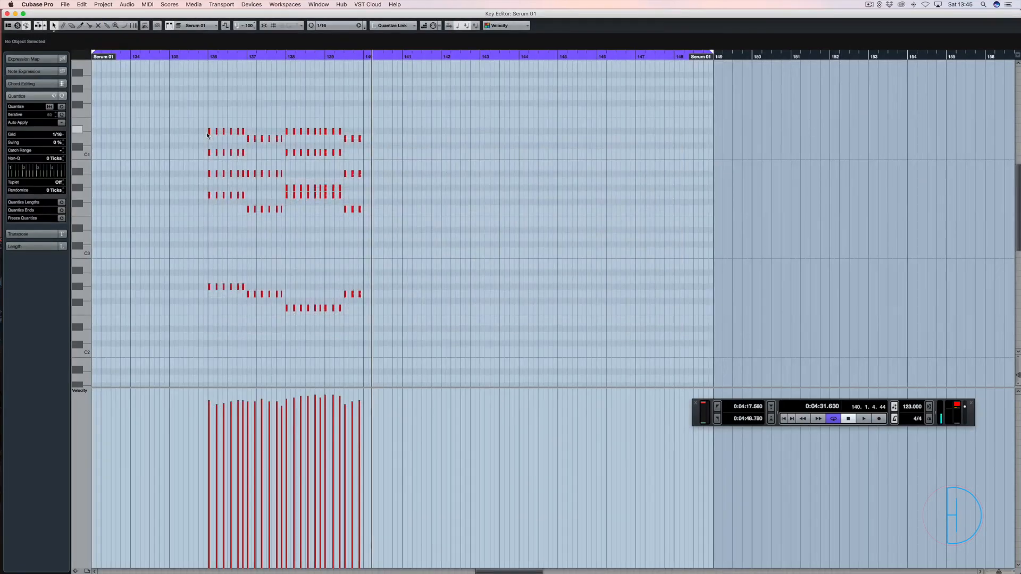
# Select all recorded chord notes in the Serum 01 part and quantize them to the 1/16 grid
pyautogui.press('h')
pyautogui.press('h')
pyautogui.press('h')
pyautogui.press('h')
pyautogui.moveTo(174, 103); pyautogui.dragTo(650, 367)
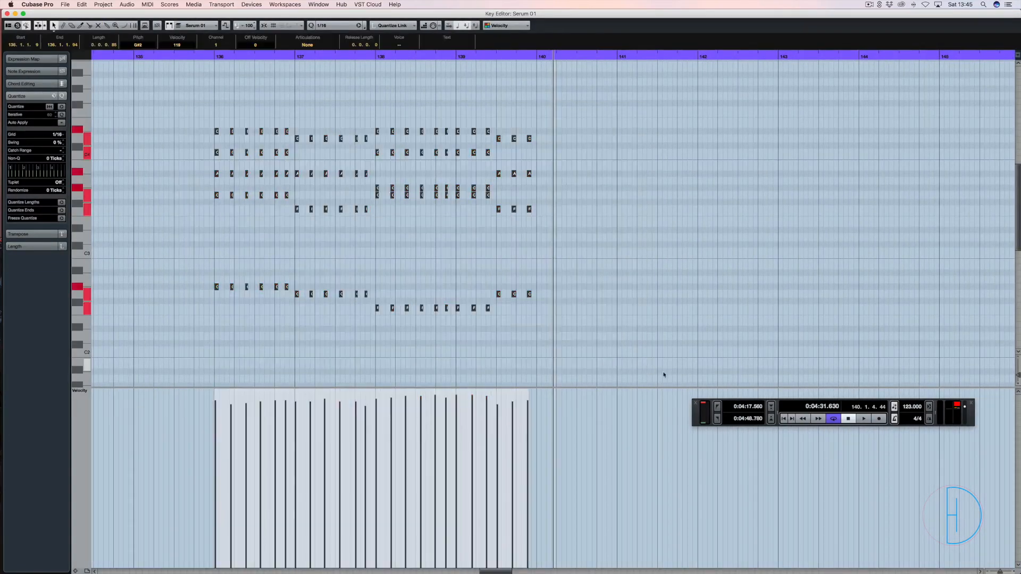
pyautogui.press('q')
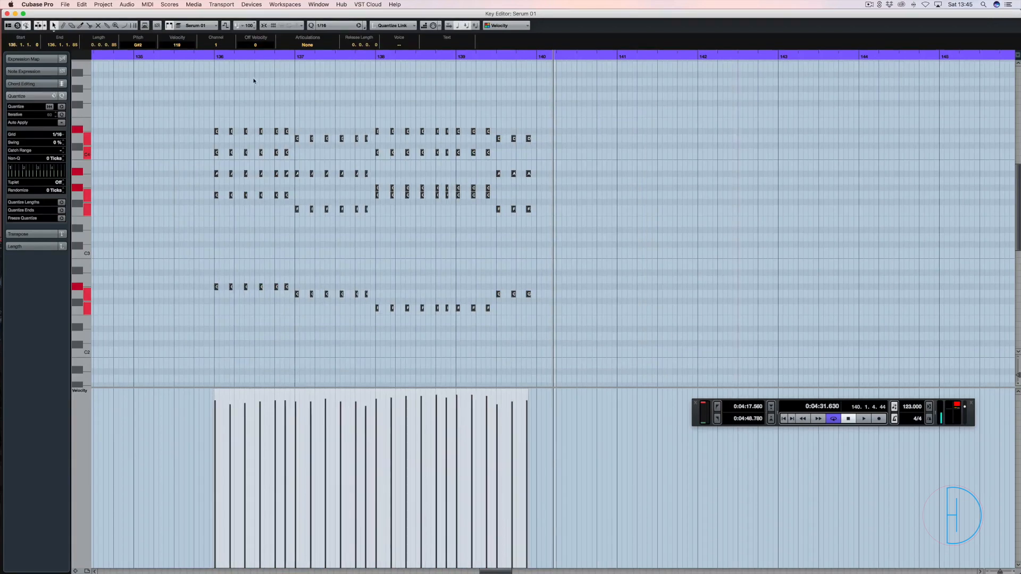
# Set the cycle range around the recorded Serum 01 chords, from bar 136 to bar 140
pyautogui.rightClick(215, 54)
pyautogui.click(202, 57)
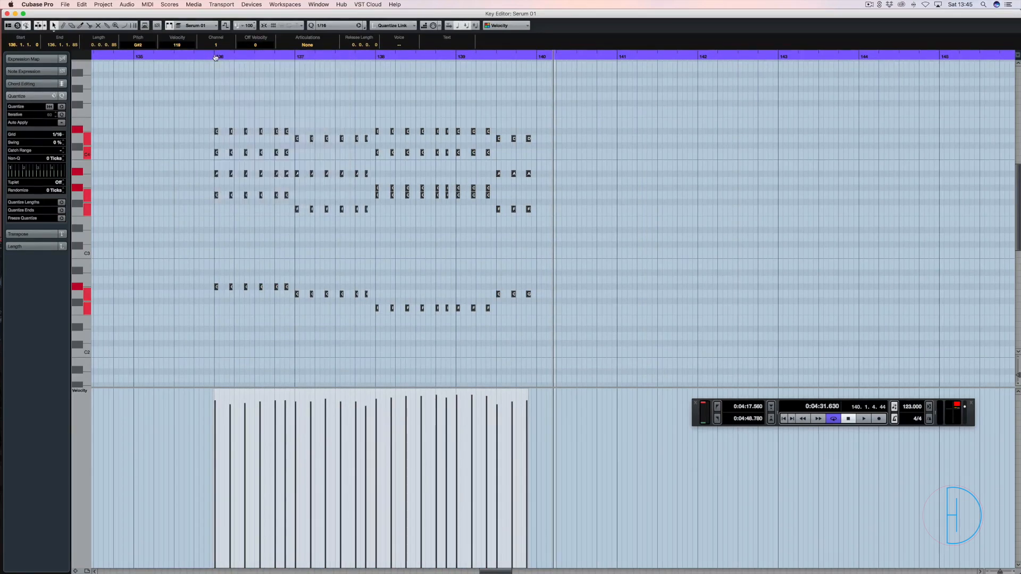
pyautogui.keyDown('super'); pyautogui.click(216, 56); pyautogui.keyUp('super')
pyautogui.keyDown('alt'); pyautogui.click(537, 57); pyautogui.keyUp('alt')
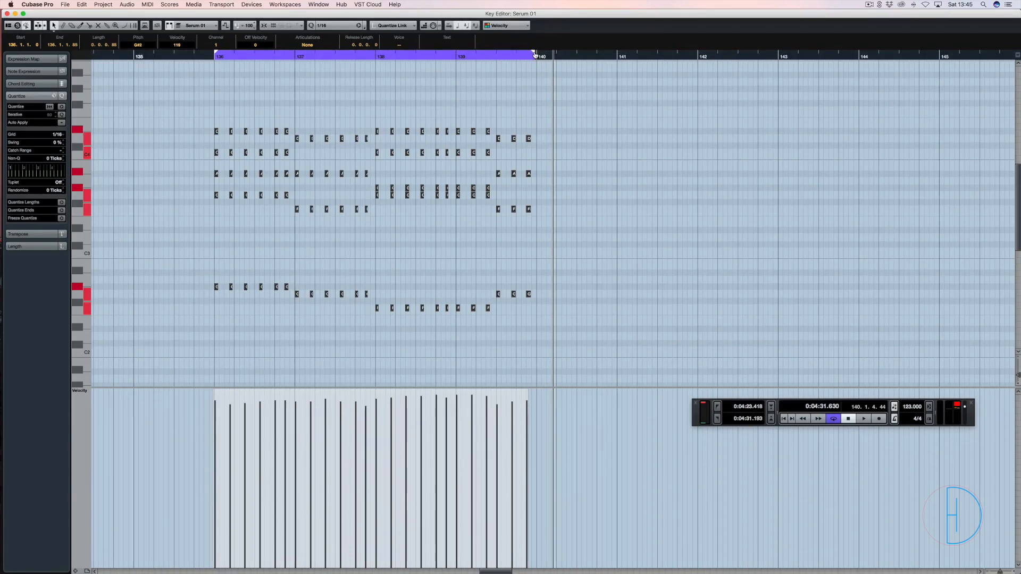
pyautogui.hscroll(-2, 535, 54)
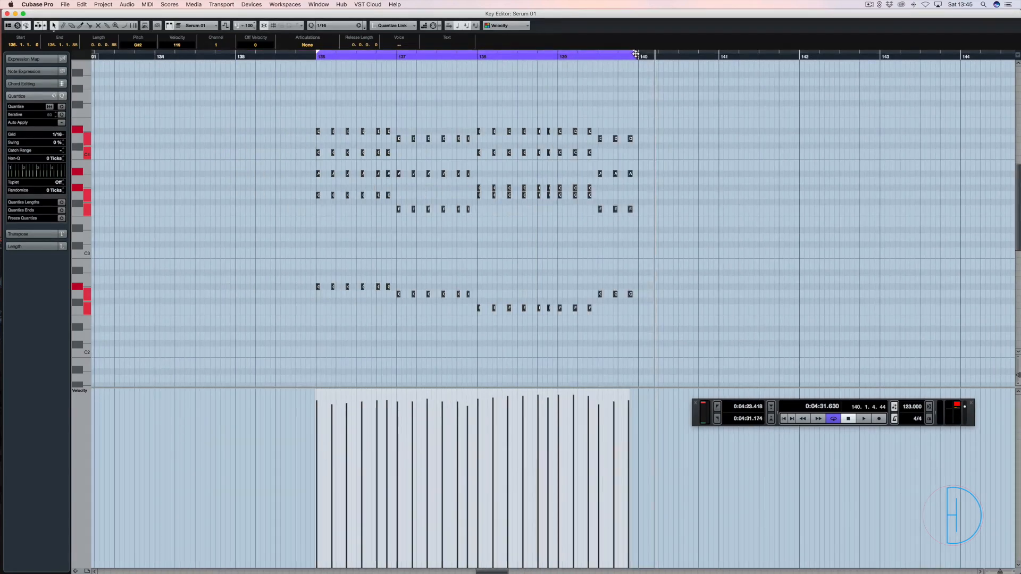
pyautogui.moveTo(637, 54); pyautogui.dragTo(638, 54)
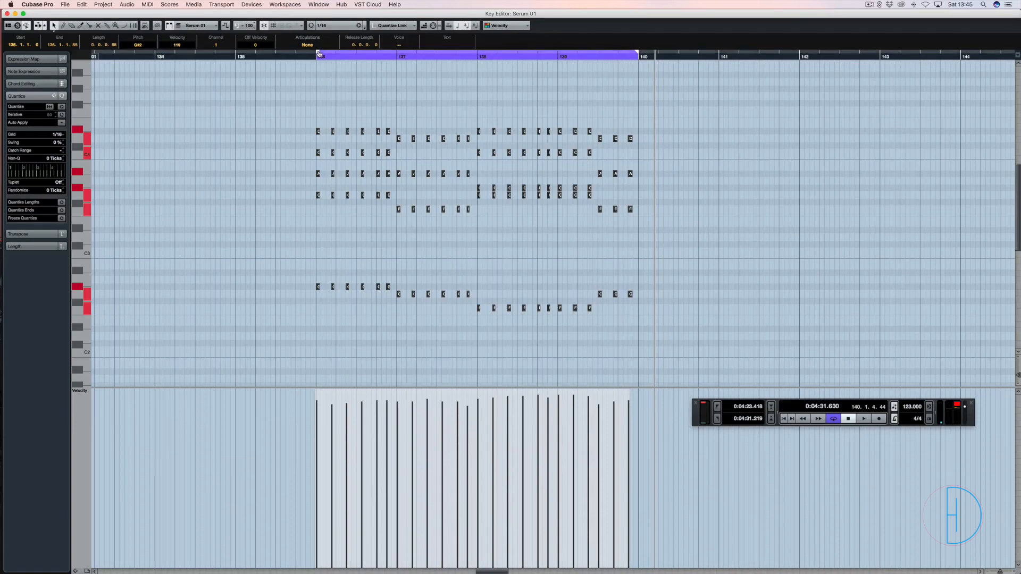
pyautogui.moveTo(319, 54); pyautogui.dragTo(317, 54)
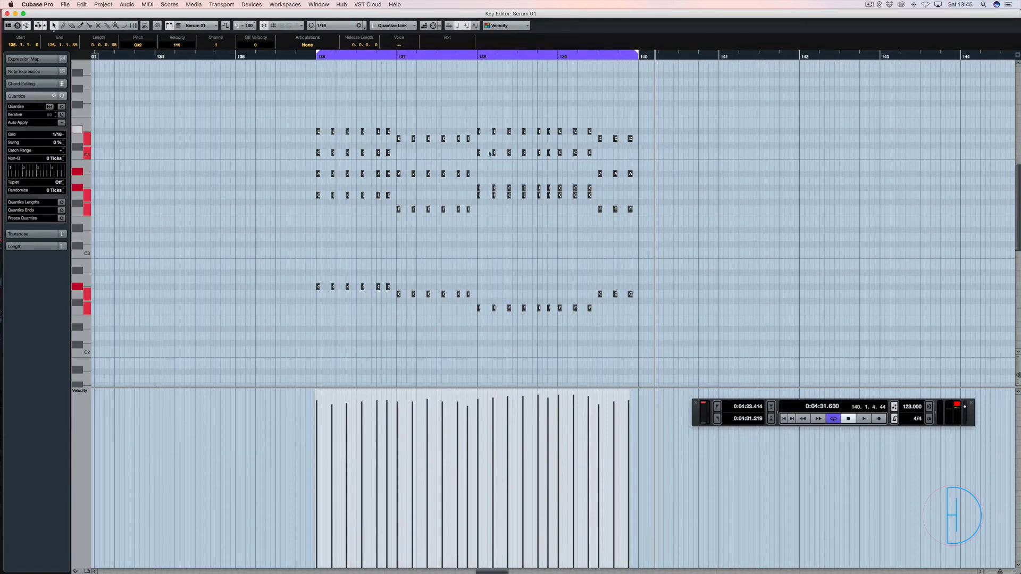
# Deselect the chord notes, inspect the recorded Cthulhu 01 part's notes in the Key Editor, and return to the project
pyautogui.press('h')
pyautogui.press('h')
pyautogui.moveTo(453, 117); pyautogui.dragTo(88, 82)
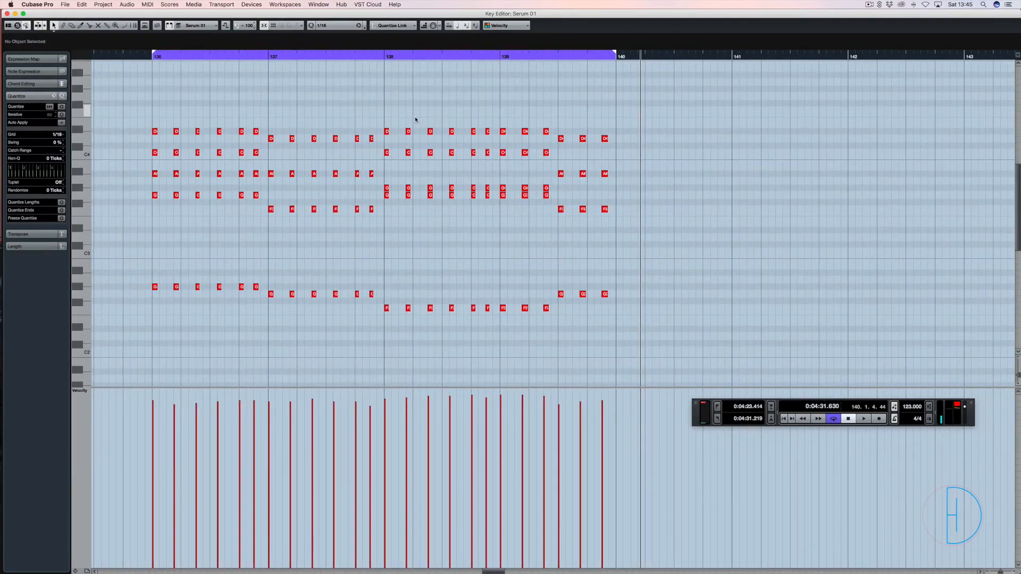
pyautogui.press('Return')
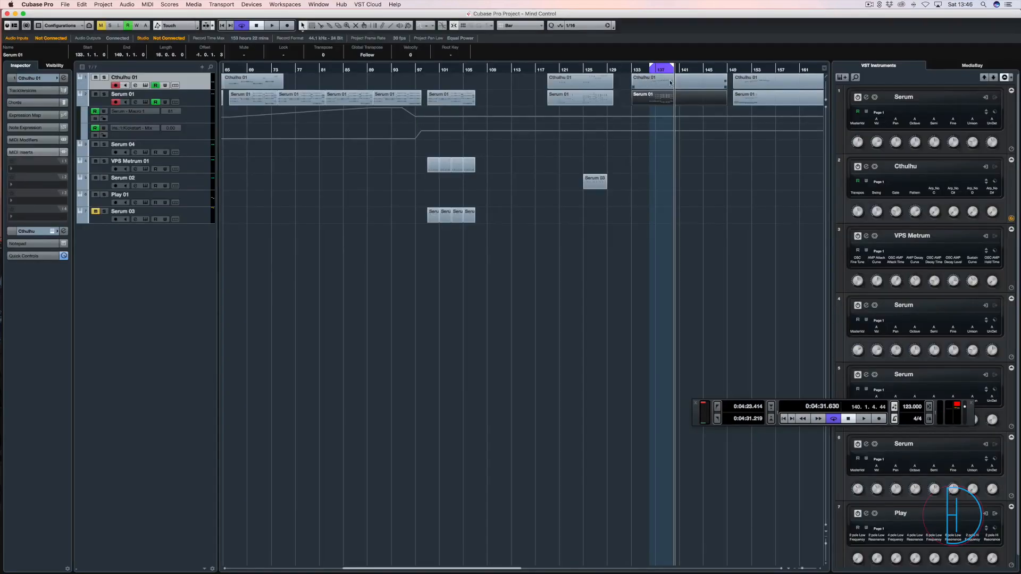
pyautogui.click(664, 86)
pyautogui.press('Return')
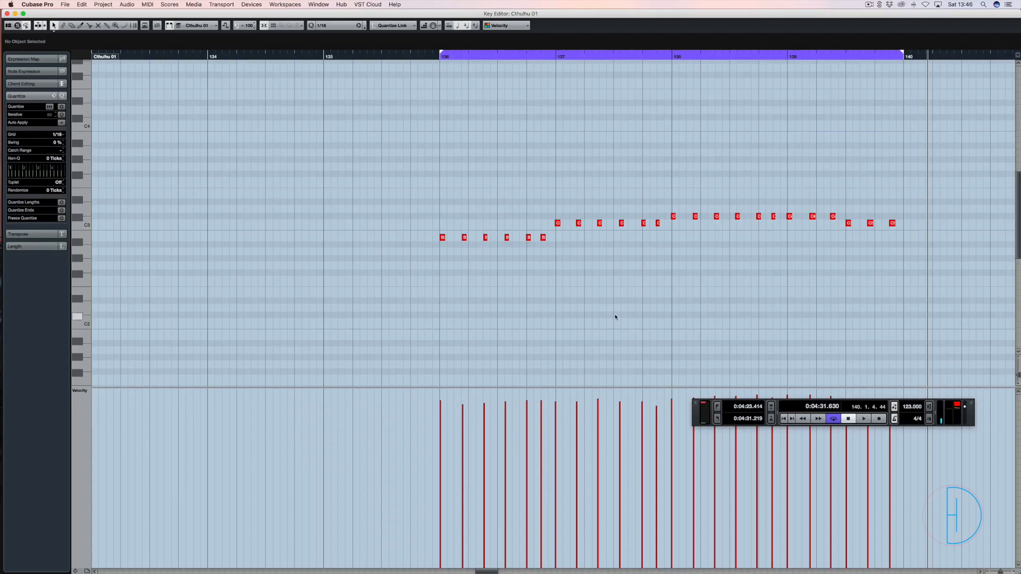
pyautogui.press('Return')
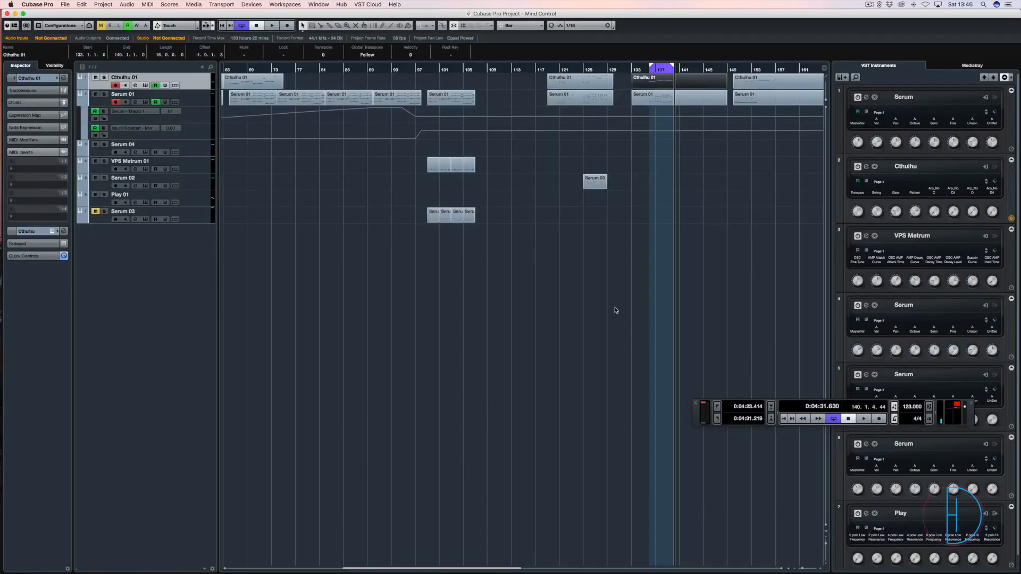
# Mute the Cthulhu 01 track and play the Serum 01 chords from the start of the cycle range at bar 136
pyautogui.press('KP_1')
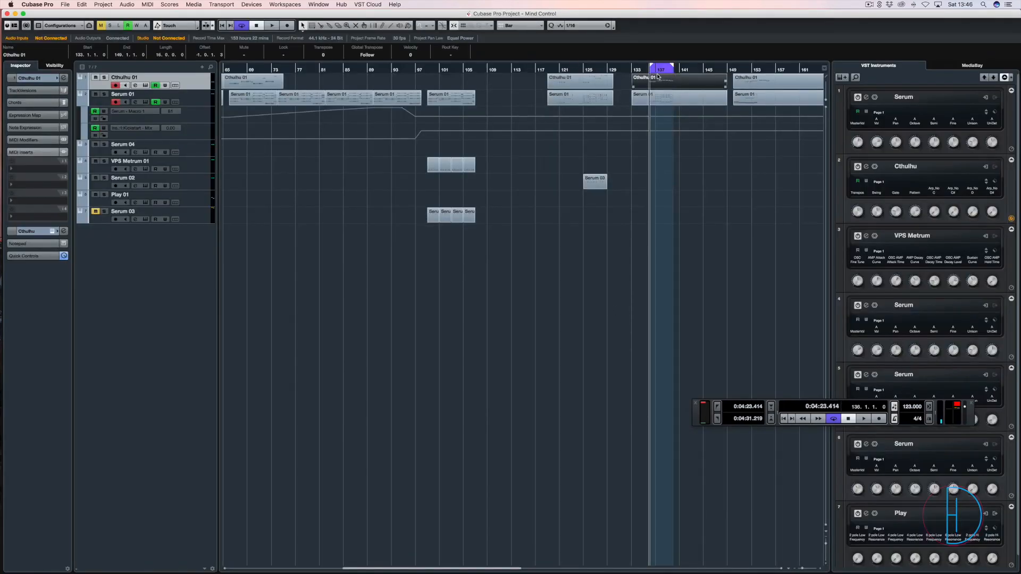
pyautogui.click(204, 101)
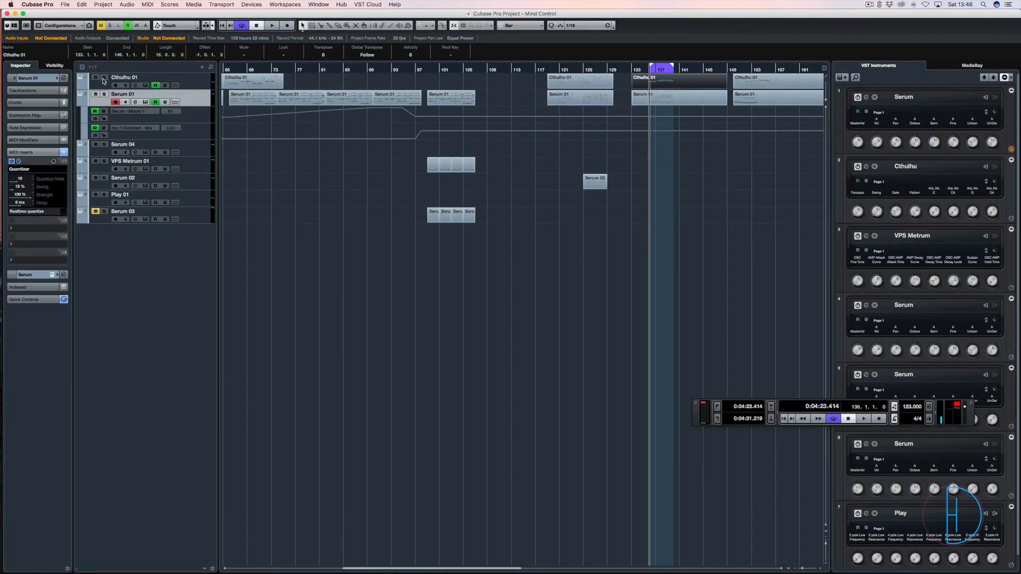
pyautogui.click(95, 78)
pyautogui.press('space')
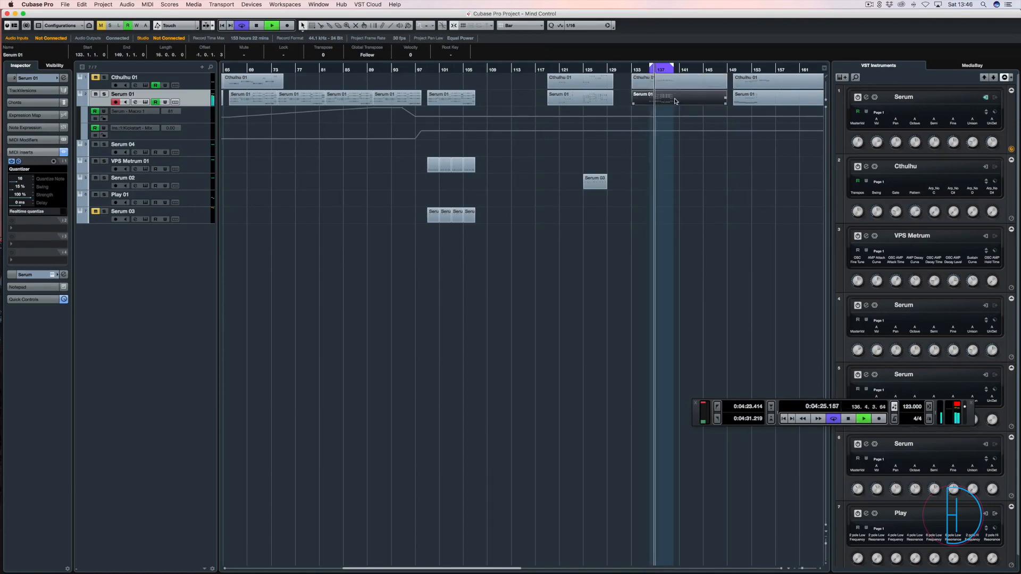
# Quantize the lengths of all chord notes in the recorded Serum 01 part to 1/16, and listen to the result
pyautogui.doubleClick(676, 100)
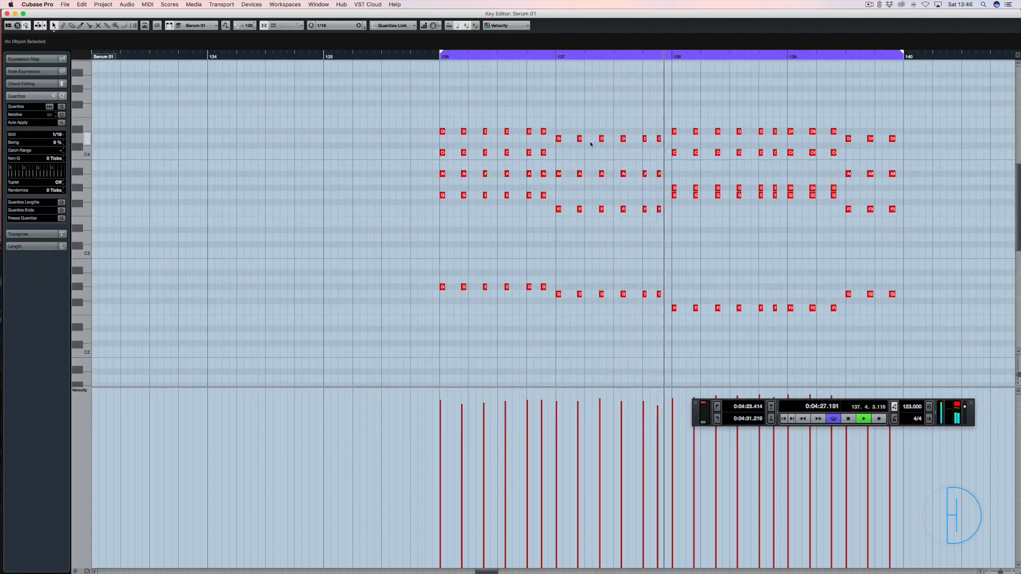
pyautogui.press('super+a')
pyautogui.click(62, 204)
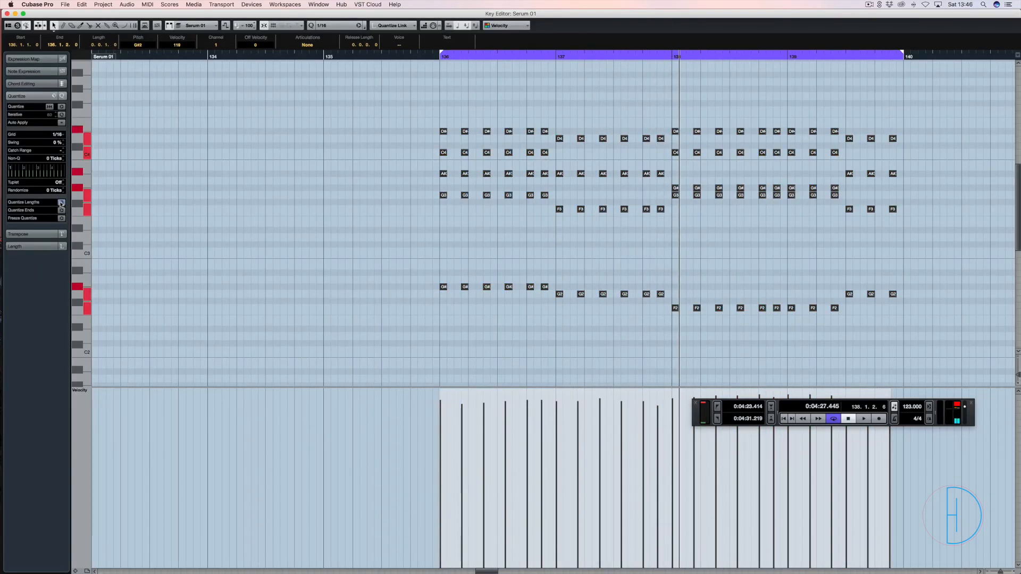
pyautogui.press('space')
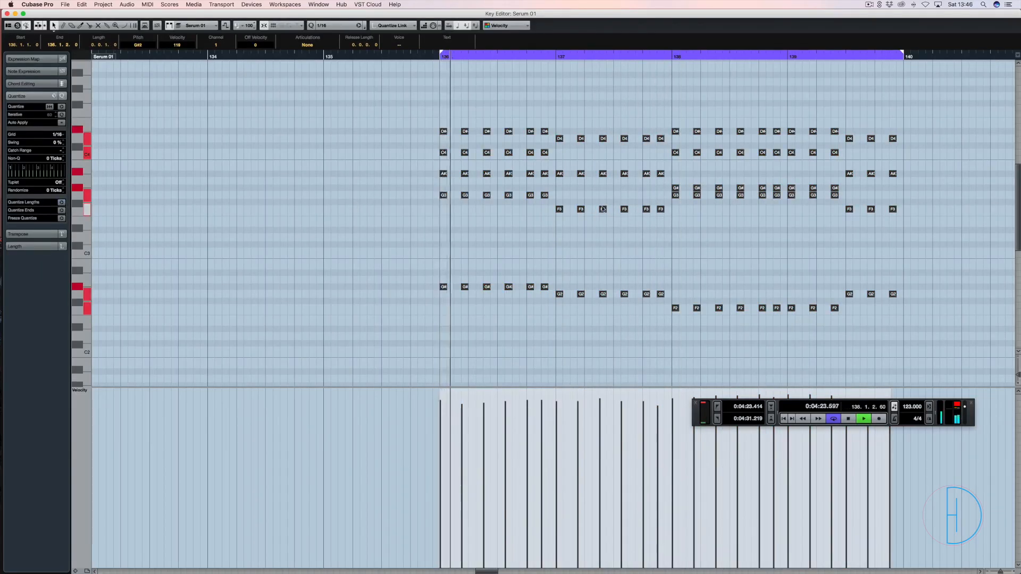
pyautogui.click(694, 213)
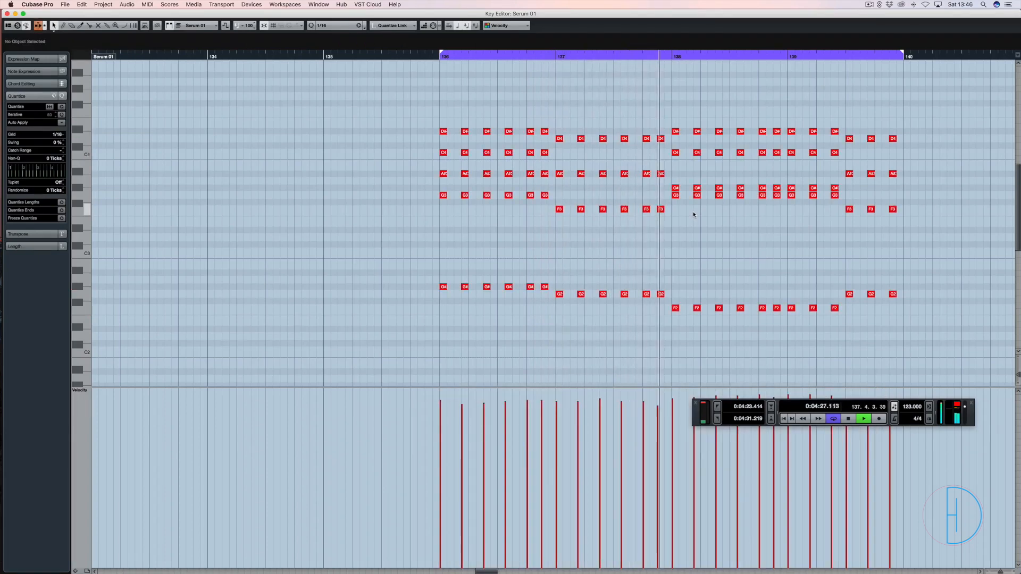
pyautogui.press('space')
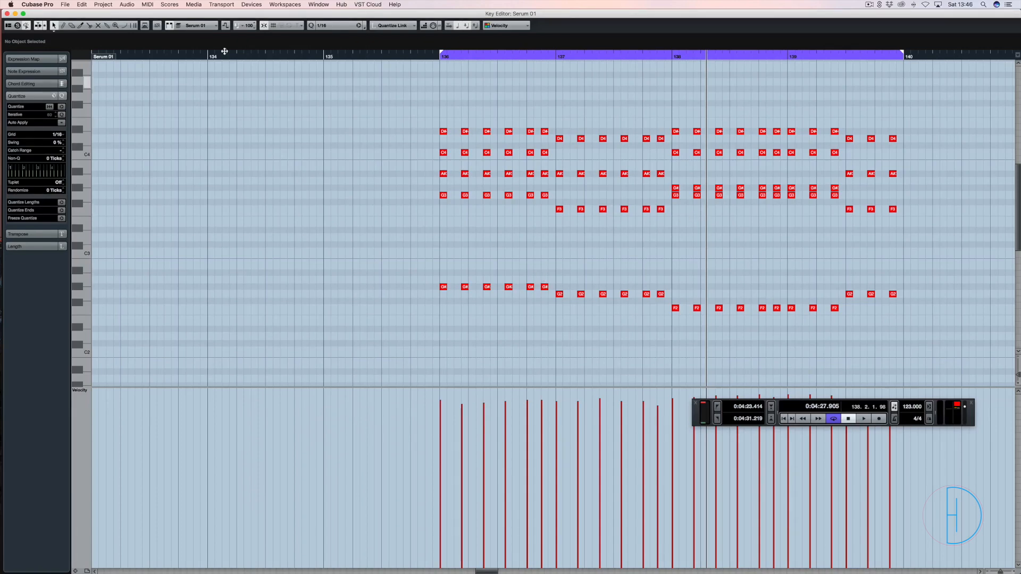
# Draw a bass line of repeated 1/16 notes below the chords with the Line tool, following their roots on G#1, G1, F1 and G1
pyautogui.scroll(-3, 664, 232)
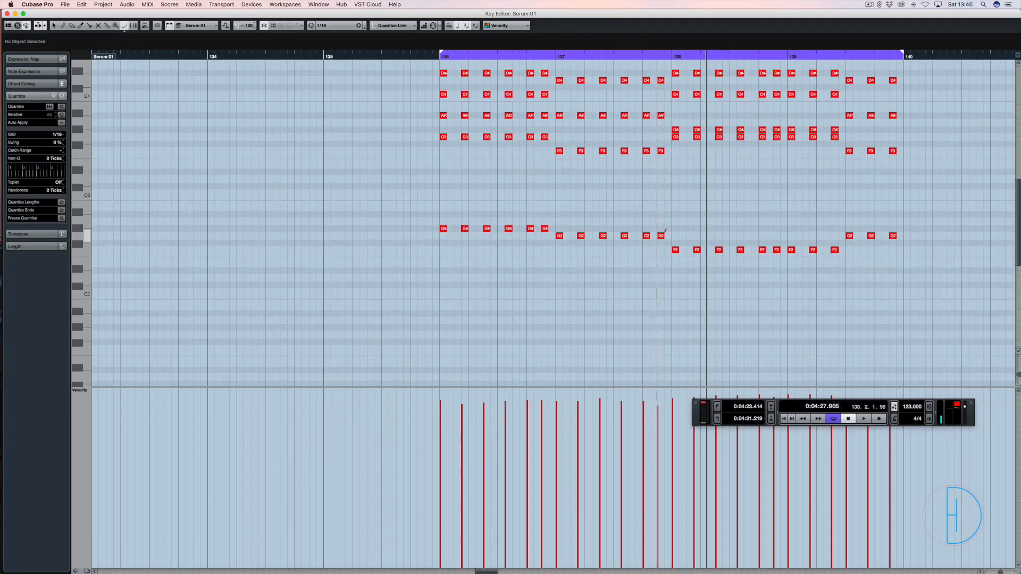
pyautogui.moveTo(440, 326)
pyautogui.mouseDown()
pyautogui.moveTo(846, 347)
pyautogui.moveTo(903, 334)
pyautogui.mouseUp()
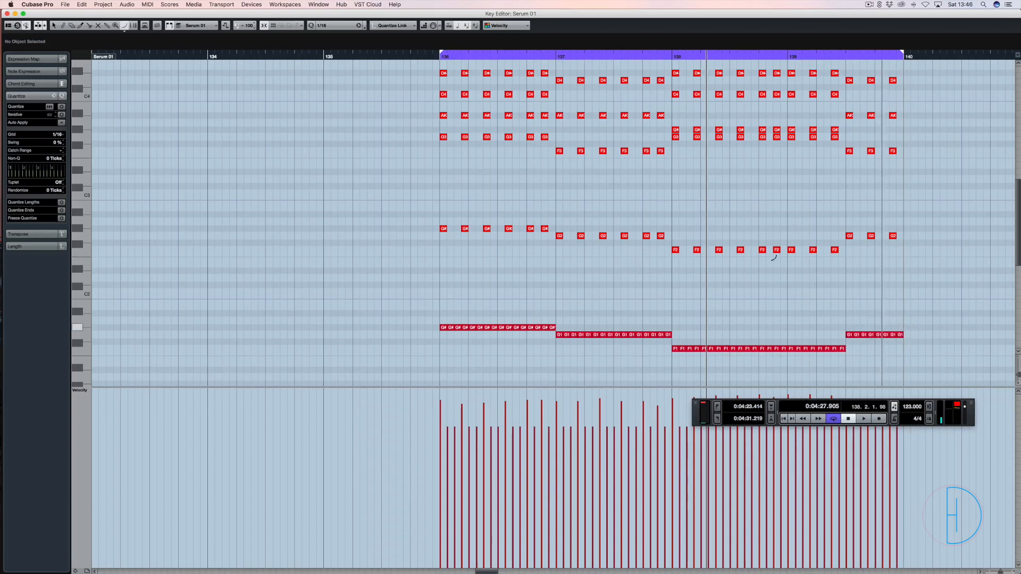
pyautogui.click(58, 27)
pyautogui.press('space')
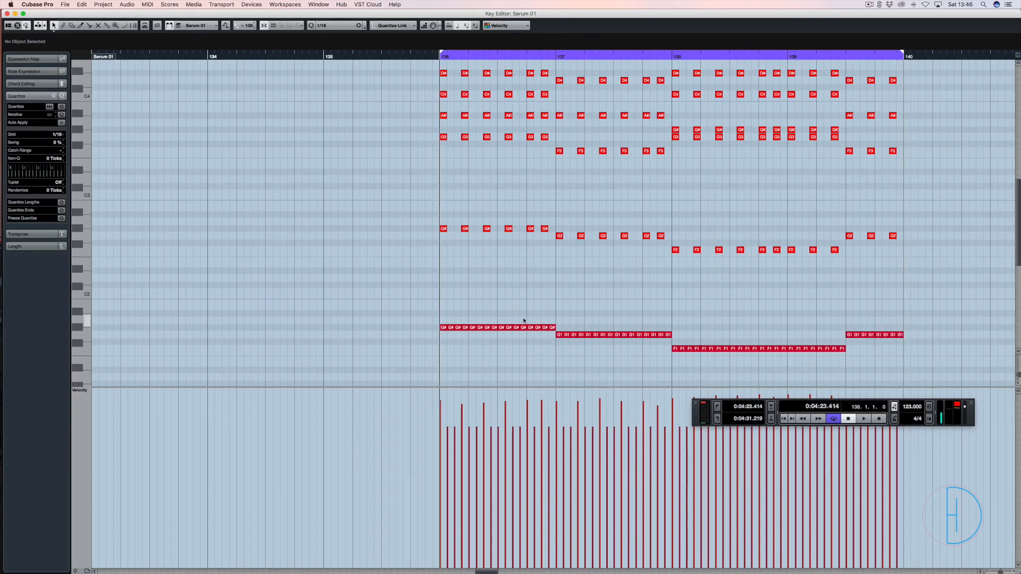
# Select all the drawn bass notes and transpose them down one octave
pyautogui.moveTo(420, 299); pyautogui.dragTo(959, 365)
pyautogui.press('space')
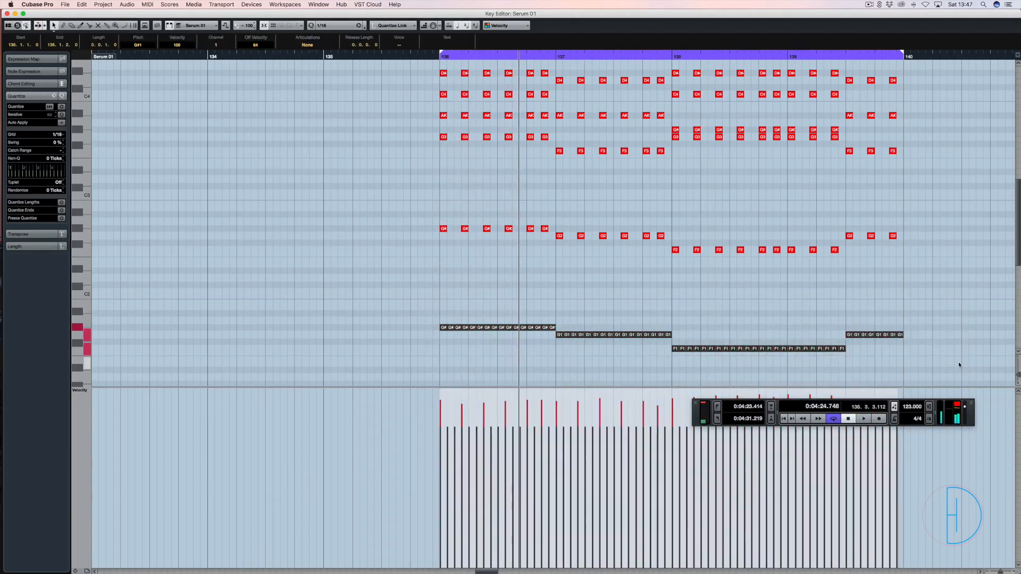
pyautogui.hotkey('shift', 'Down')
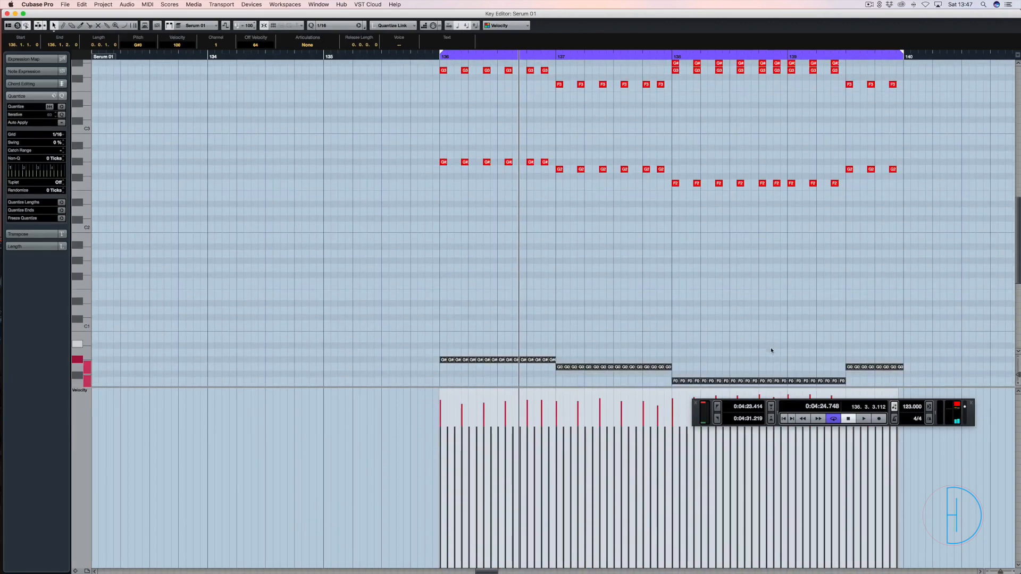
# Shorten all selected bass notes slightly so that a small gap separates each from the following note
pyautogui.press('h')
pyautogui.press('h')
pyautogui.press('h')
pyautogui.press('h')
pyautogui.press('h')
pyautogui.press('h')
pyautogui.press('h')
pyautogui.press('h')
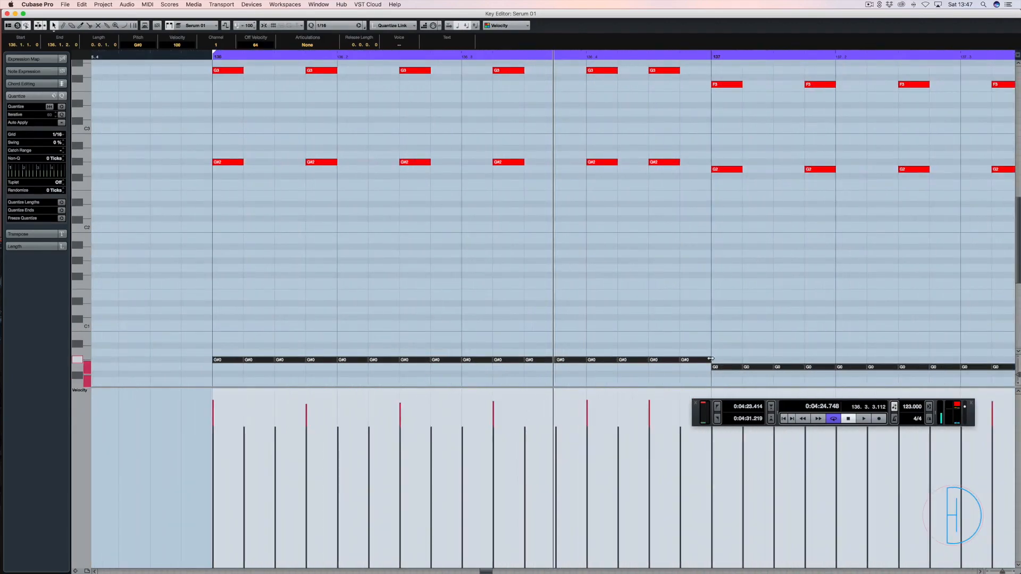
pyautogui.moveTo(702, 361); pyautogui.dragTo(700, 361)
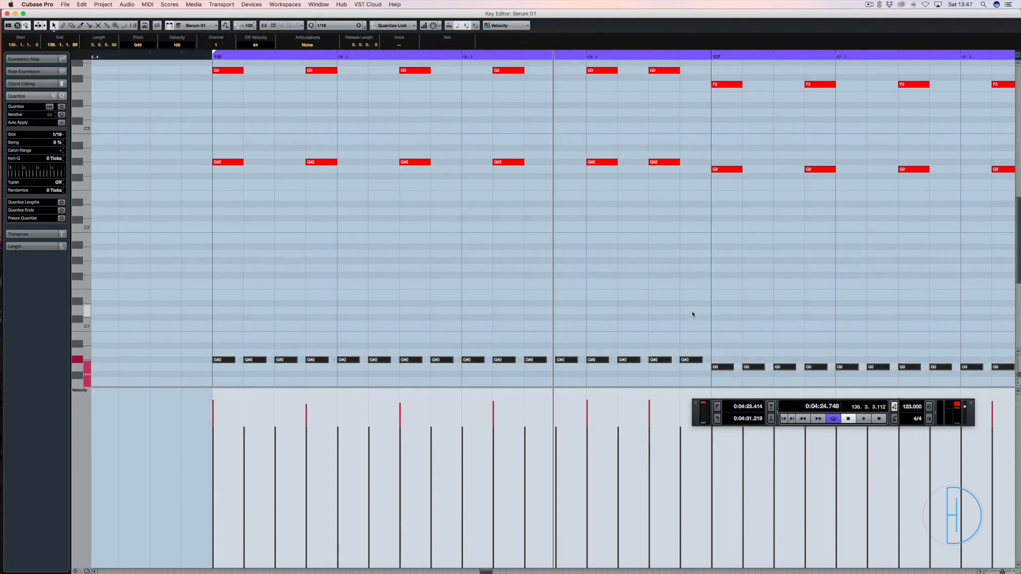
# Play the chords with the bass line through the cycle range, close the Key Editor, and stop playback
pyautogui.press('space')
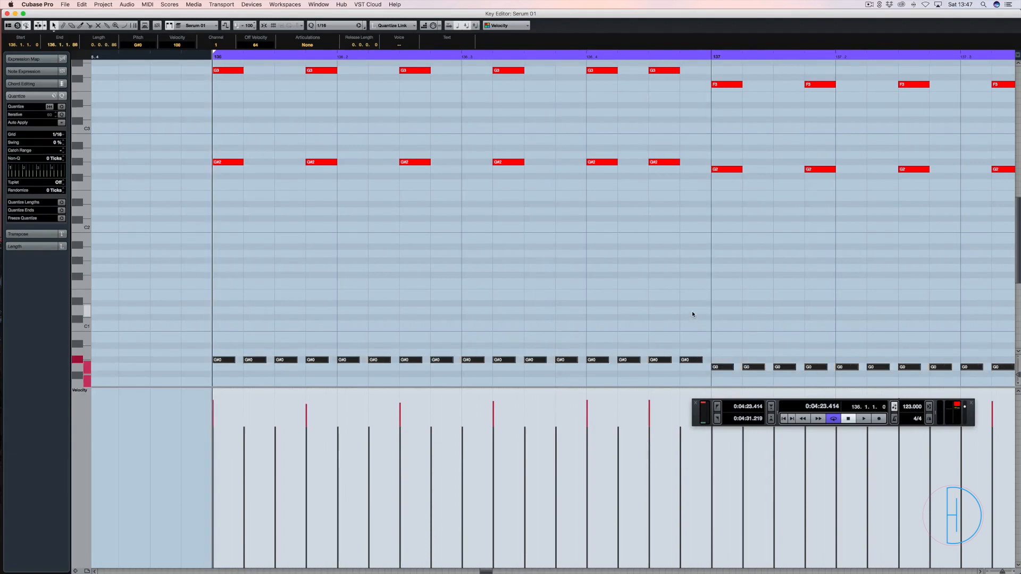
pyautogui.press('space')
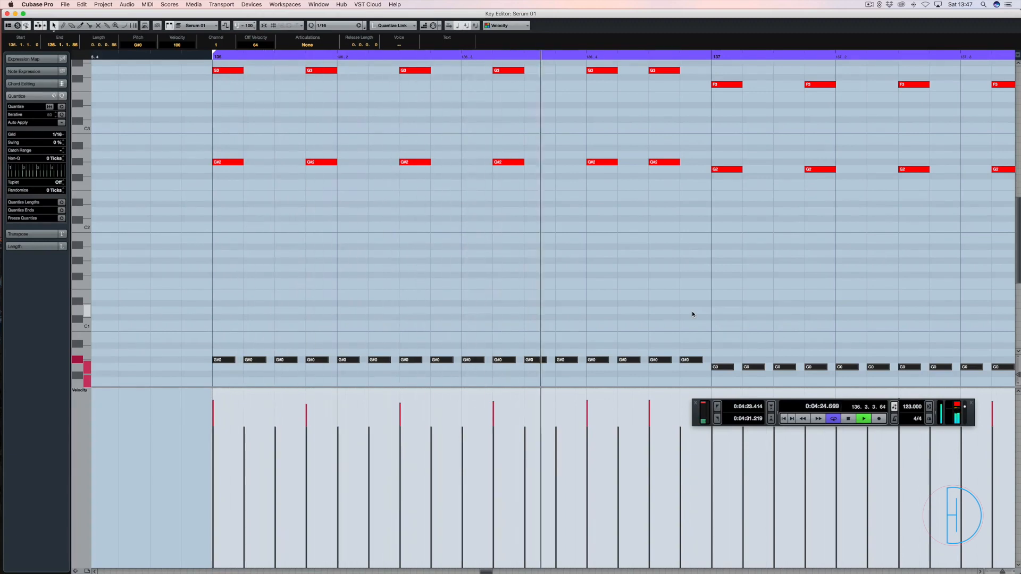
pyautogui.press('g')
pyautogui.press('g')
pyautogui.press('g')
pyautogui.press('g')
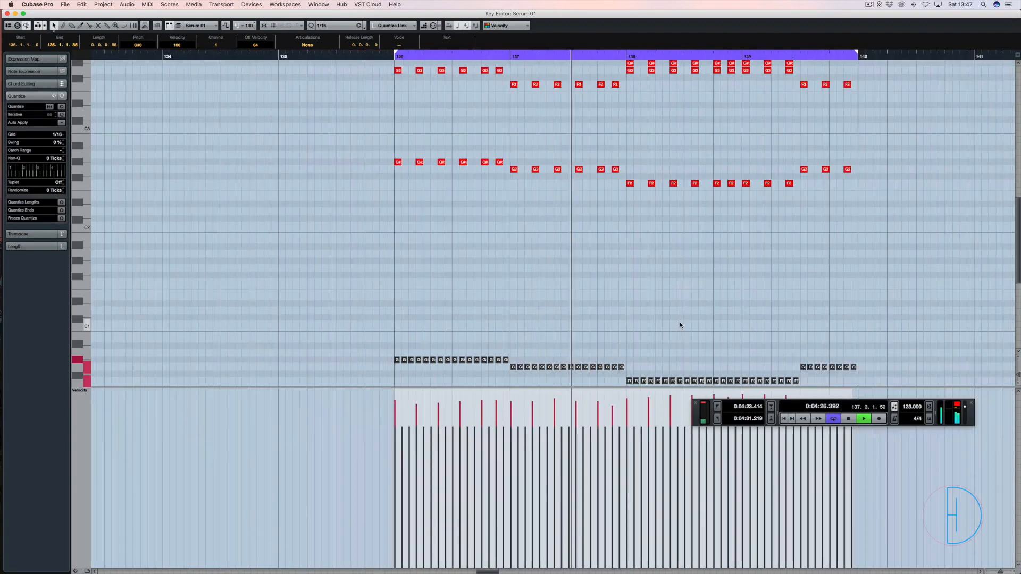
pyautogui.press('g')
pyautogui.press('g')
pyautogui.scroll(-2, 725, 170)
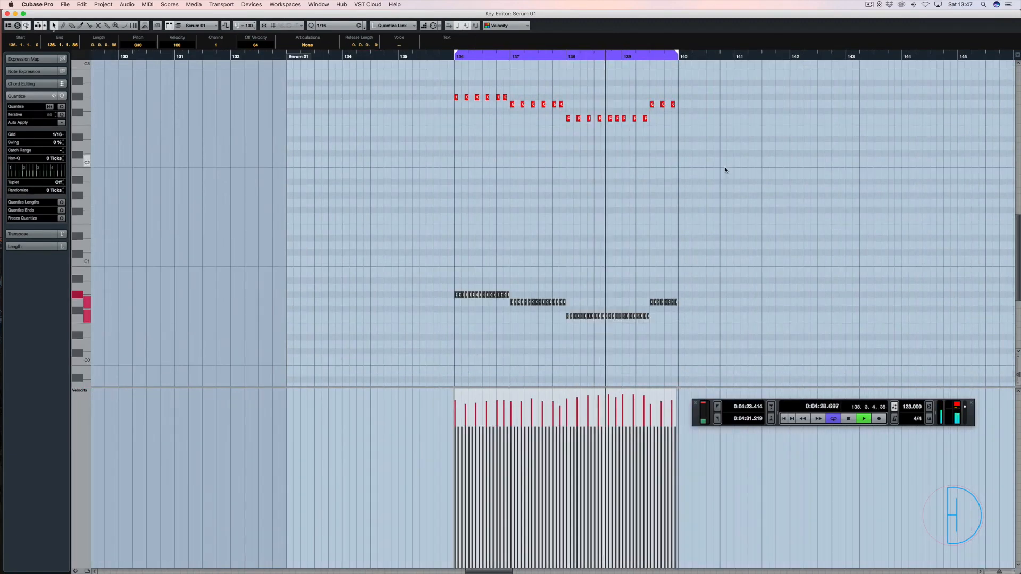
pyautogui.press('super+w')
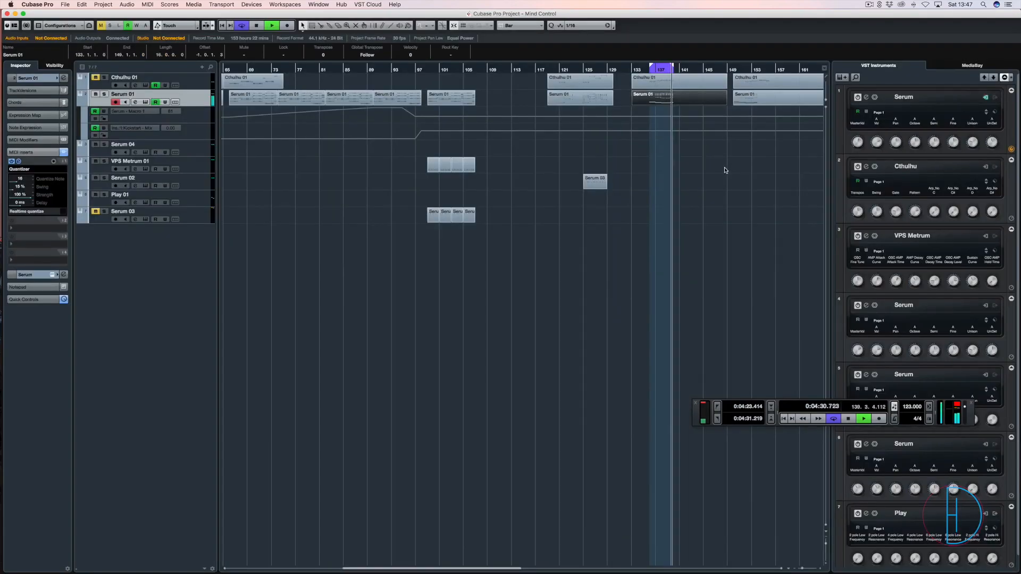
pyautogui.press('space')
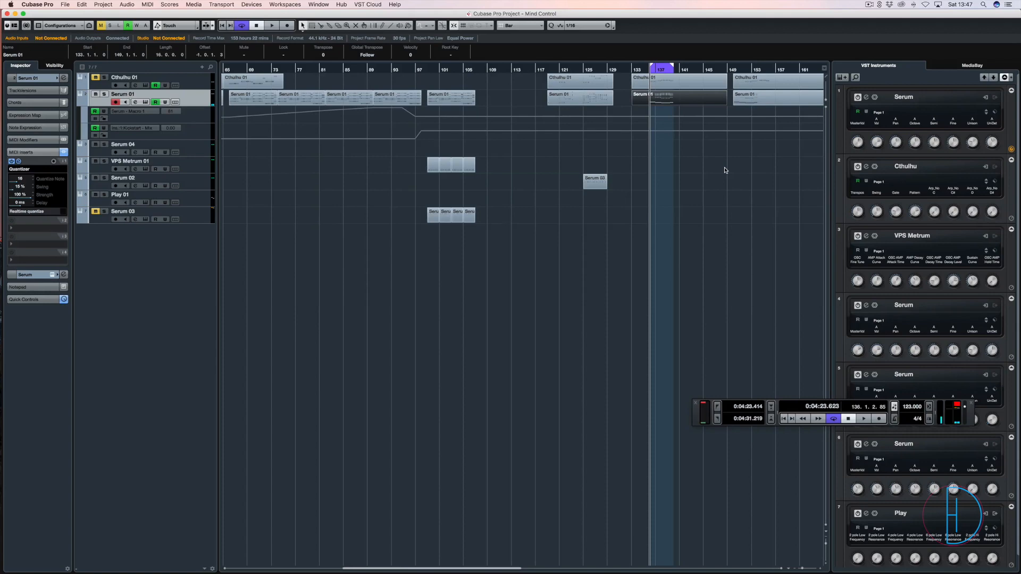
# Play the cycle range briefly, stop, and solo the Cthulhu 01 and Serum 01 tracks
pyautogui.press('space')
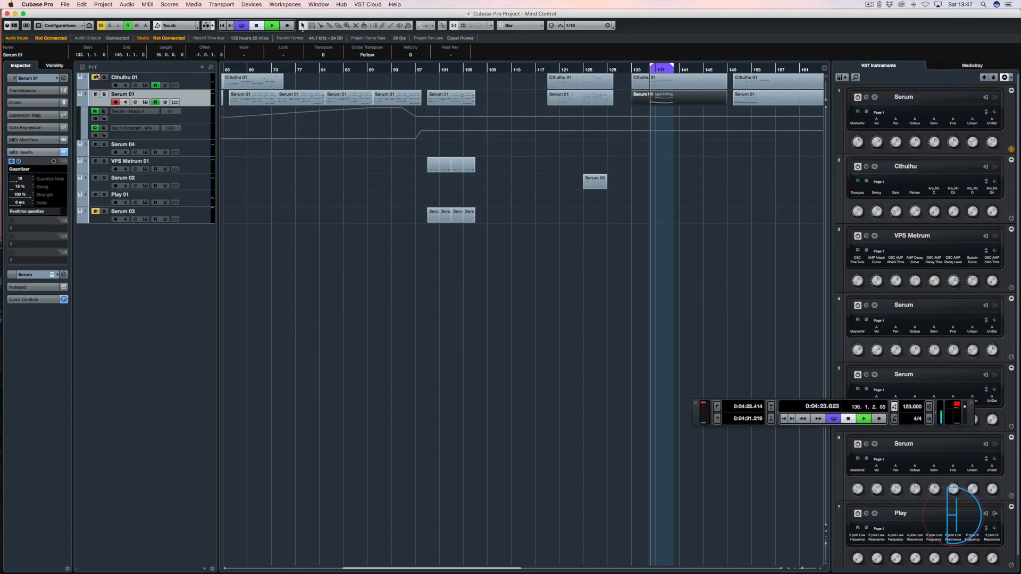
pyautogui.press('space')
pyautogui.click(104, 78)
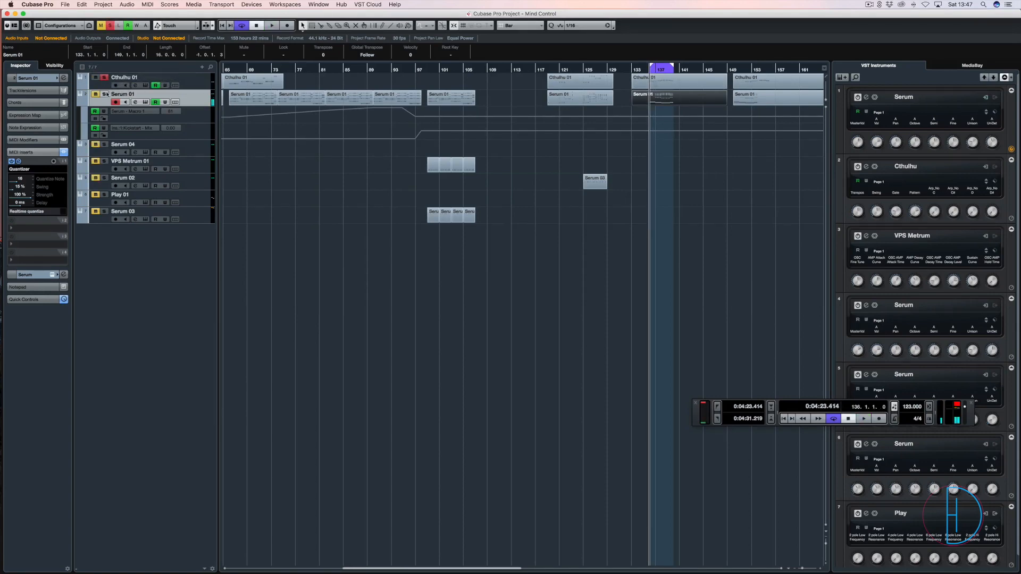
pyautogui.click(102, 94)
# Open the Cthulhu 01 track's plug-in window and move it up over the project's track area
pyautogui.click(193, 84)
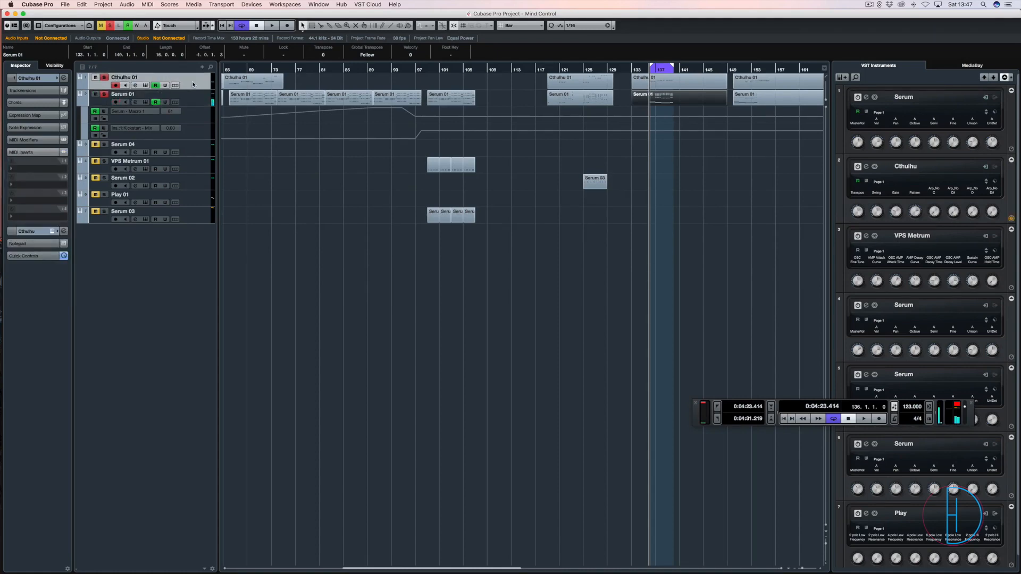
pyautogui.click(51, 231)
pyautogui.moveTo(449, 135); pyautogui.dragTo(520, 103)
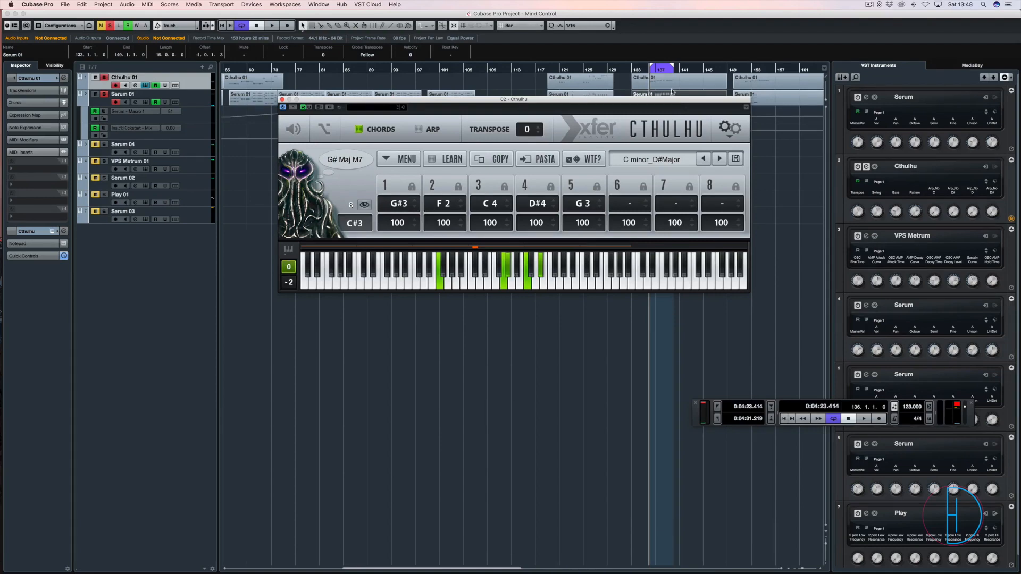
# Audition the Icon_Diatonic chord presets F#minor_A Major and E minor_G Major, and reload C minor_D#Major
pyautogui.click(652, 159)
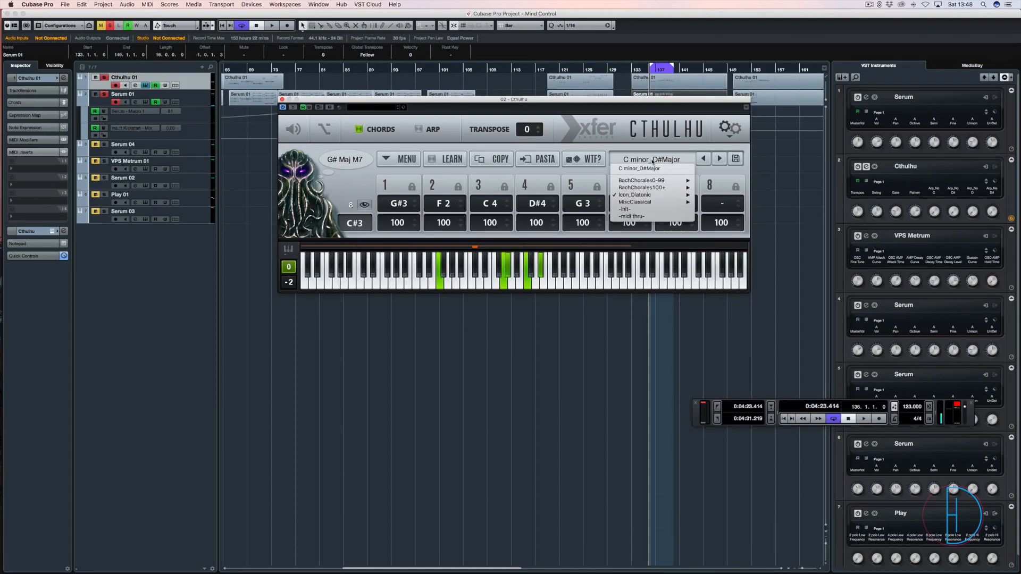
pyautogui.moveTo(654, 194)
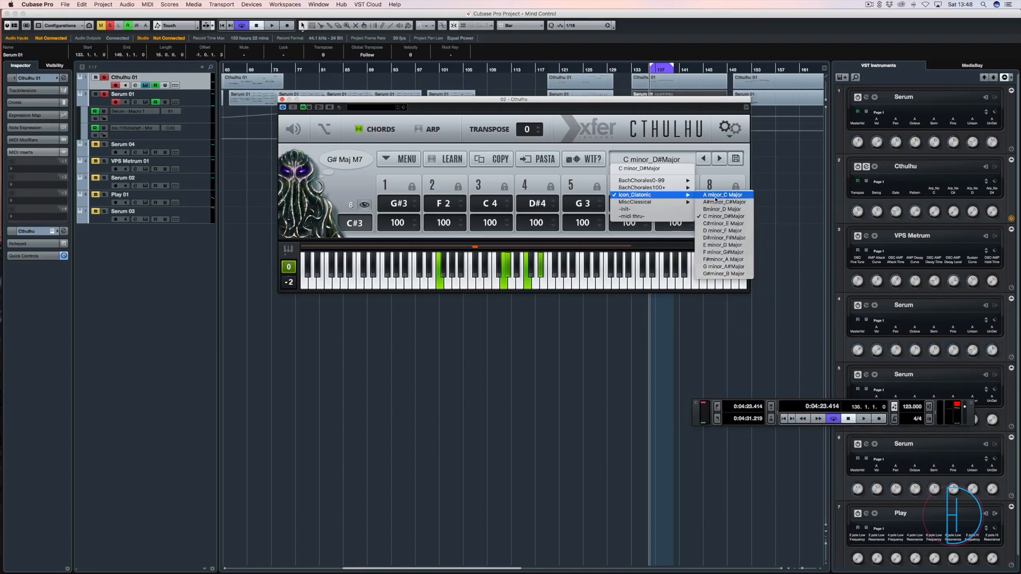
pyautogui.click(707, 260)
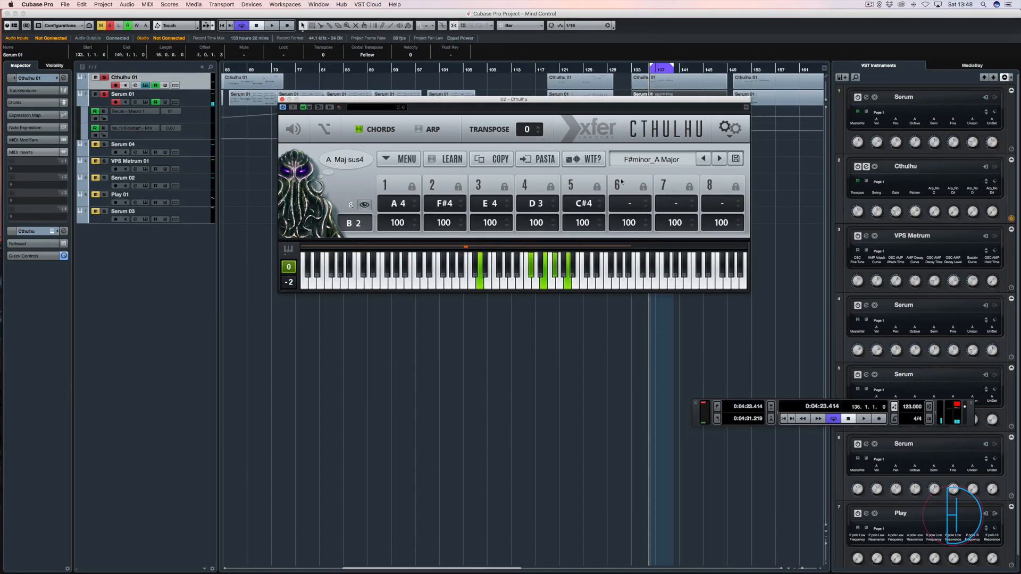
pyautogui.click(646, 160)
pyautogui.moveTo(655, 197)
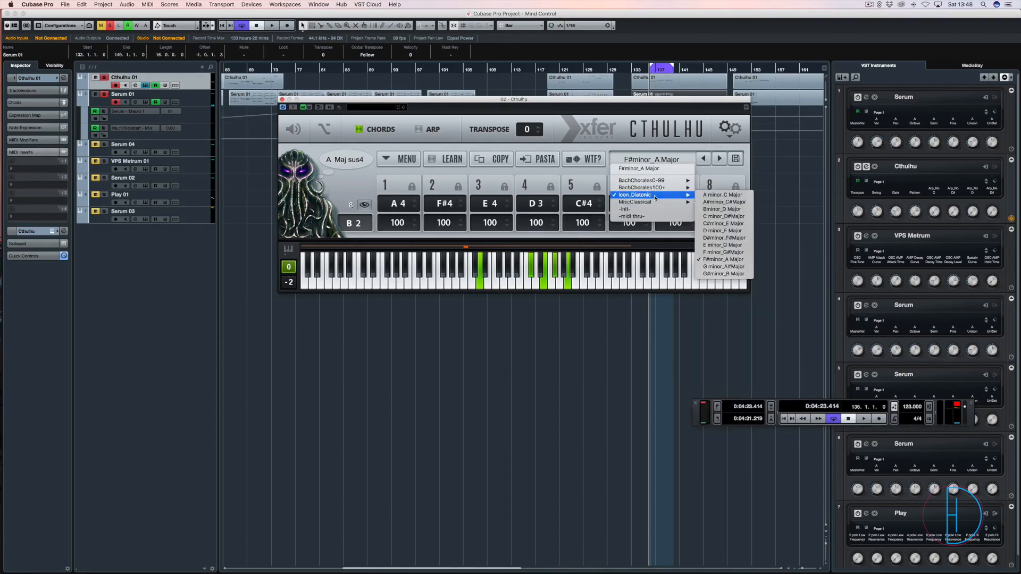
pyautogui.click(733, 246)
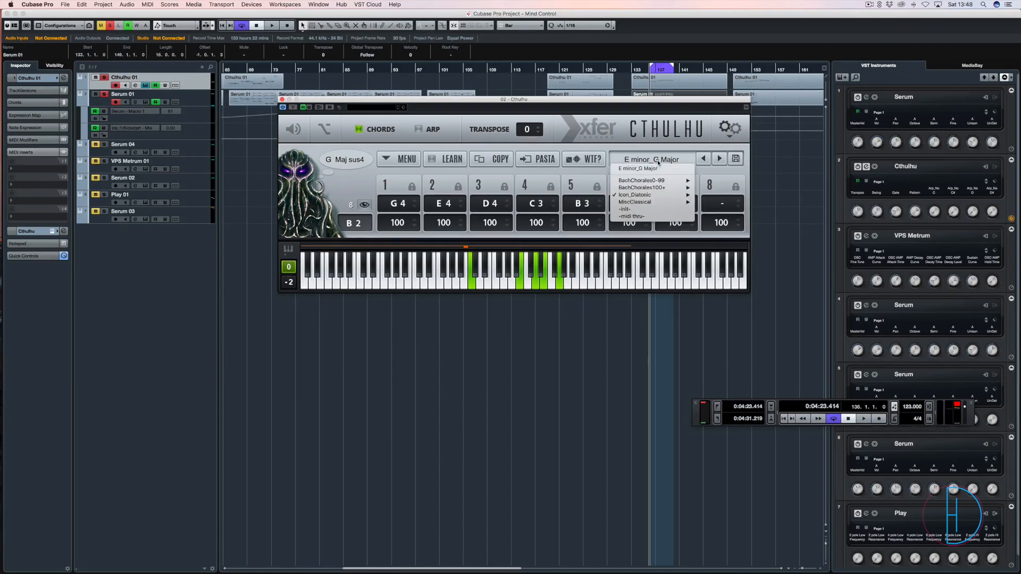
pyautogui.moveTo(649, 197)
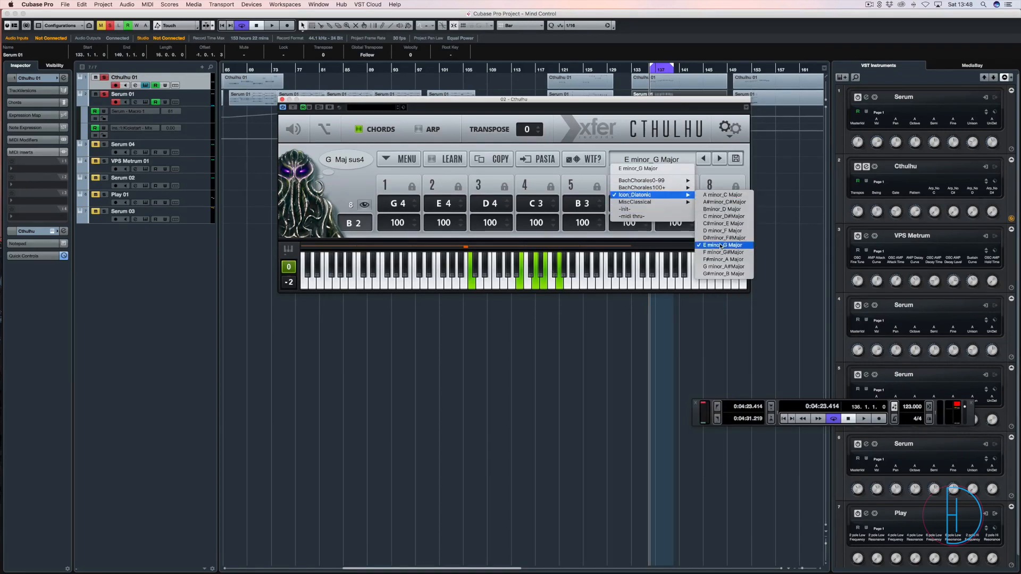
pyautogui.click(742, 217)
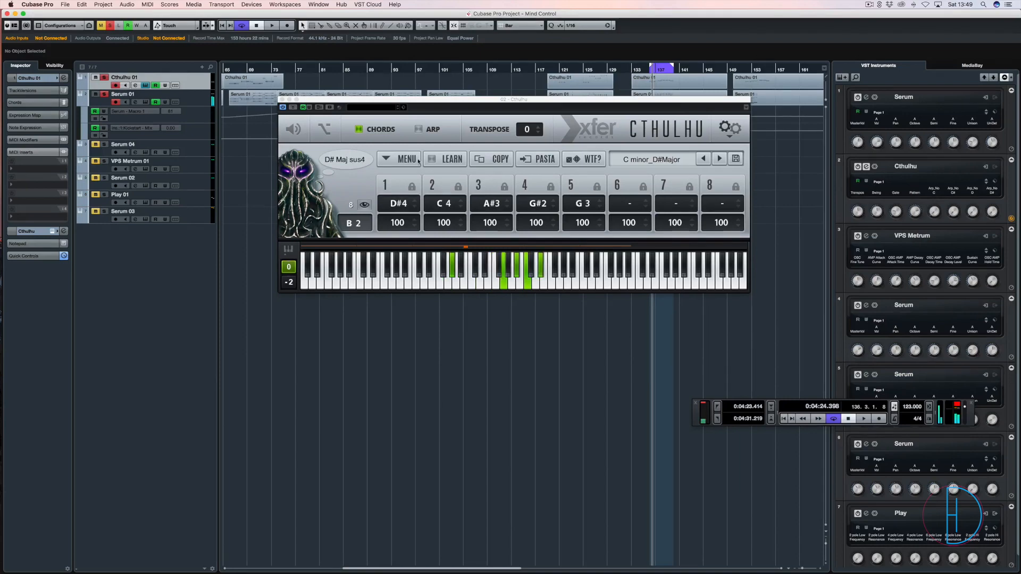
# Enable Cthulhu's arpeggiator and look through its Octave, Pitch, Vel Scale, Gate, Late and Harmony pages before returning to Note
pyautogui.click(420, 130)
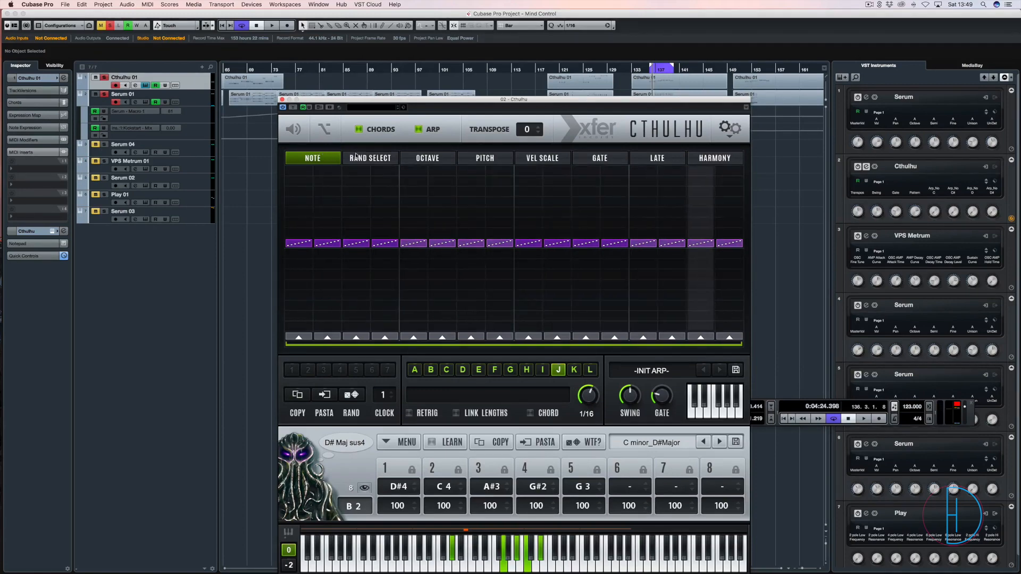
pyautogui.click(445, 158)
pyautogui.click(485, 159)
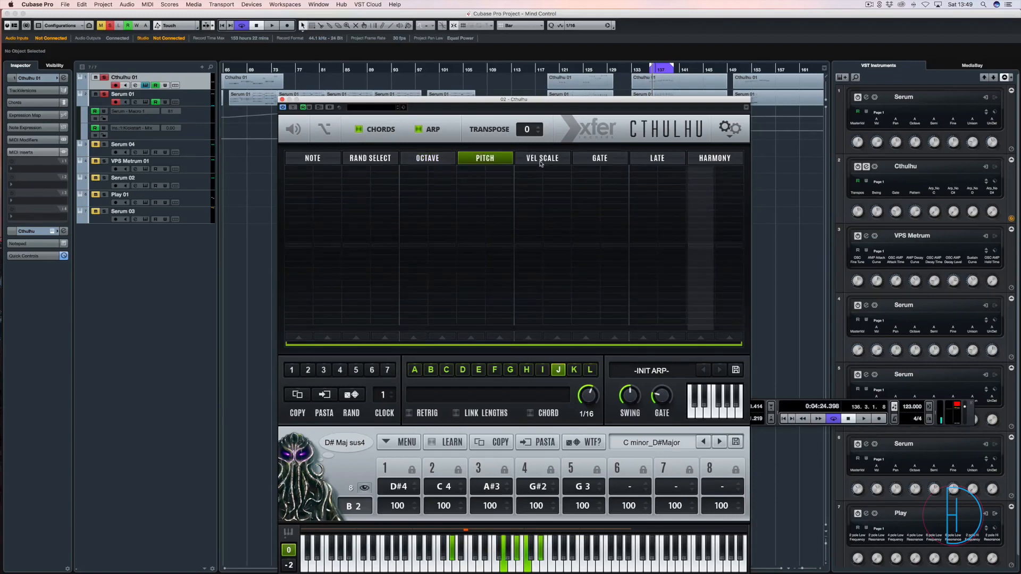
pyautogui.click(542, 158)
pyautogui.click(600, 158)
pyautogui.click(657, 159)
pyautogui.click(715, 159)
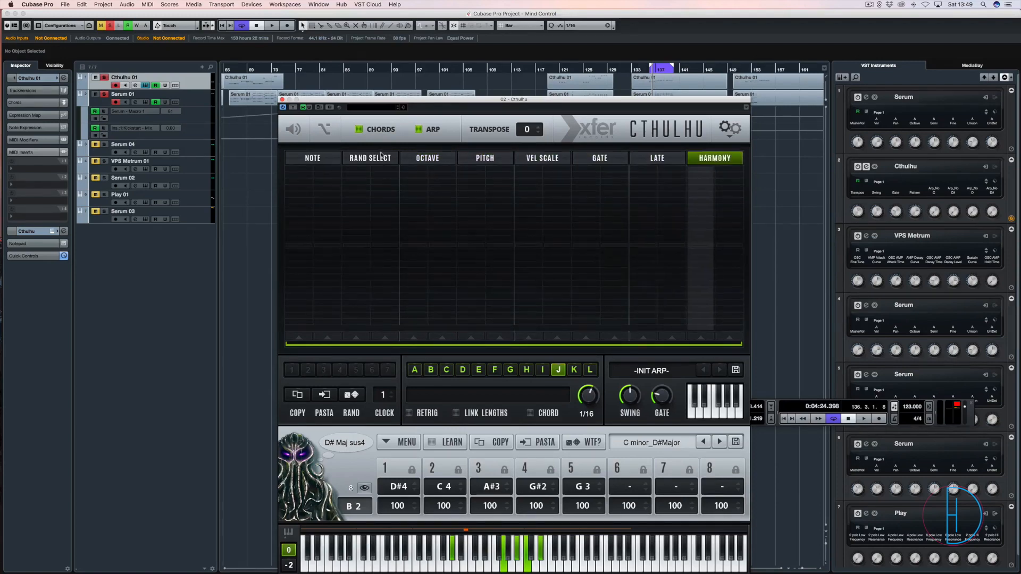
pyautogui.click(313, 158)
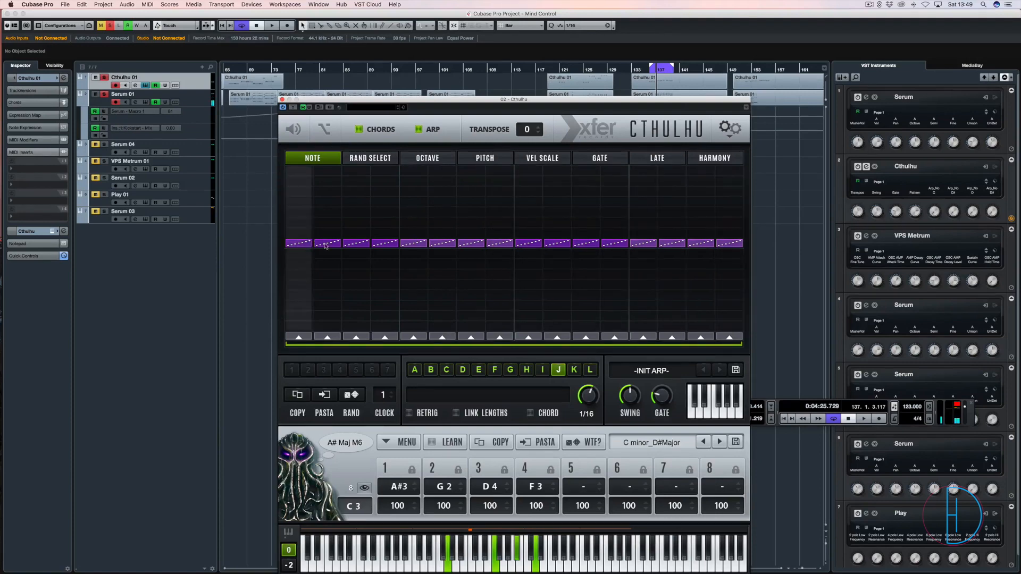
# Raise Note steps 2 to 8 into a rising staircase of play orders, play briefly, and reset them to the ascending order
pyautogui.moveTo(326, 246); pyautogui.dragTo(326, 238)
pyautogui.click(356, 224)
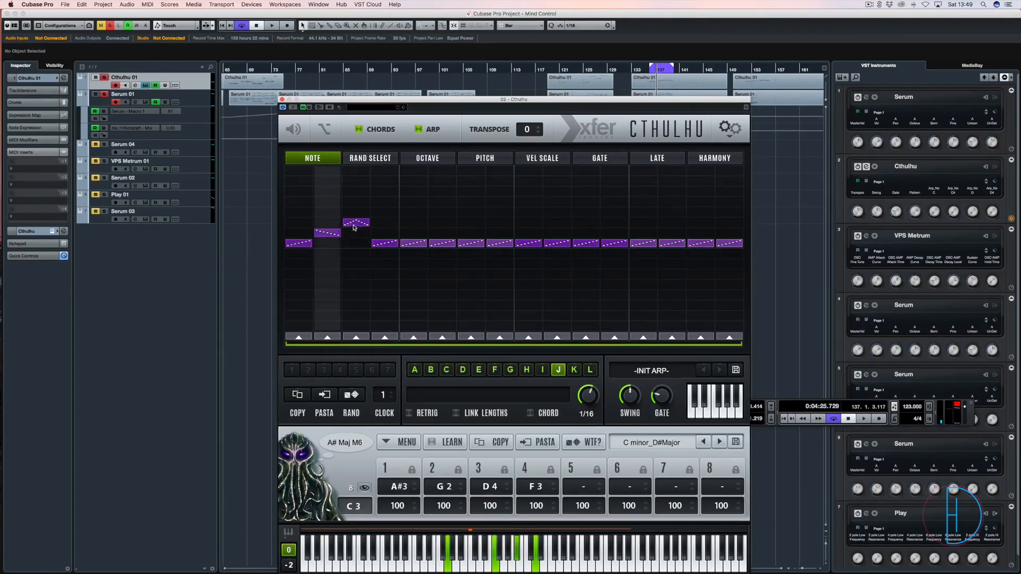
pyautogui.click(379, 213)
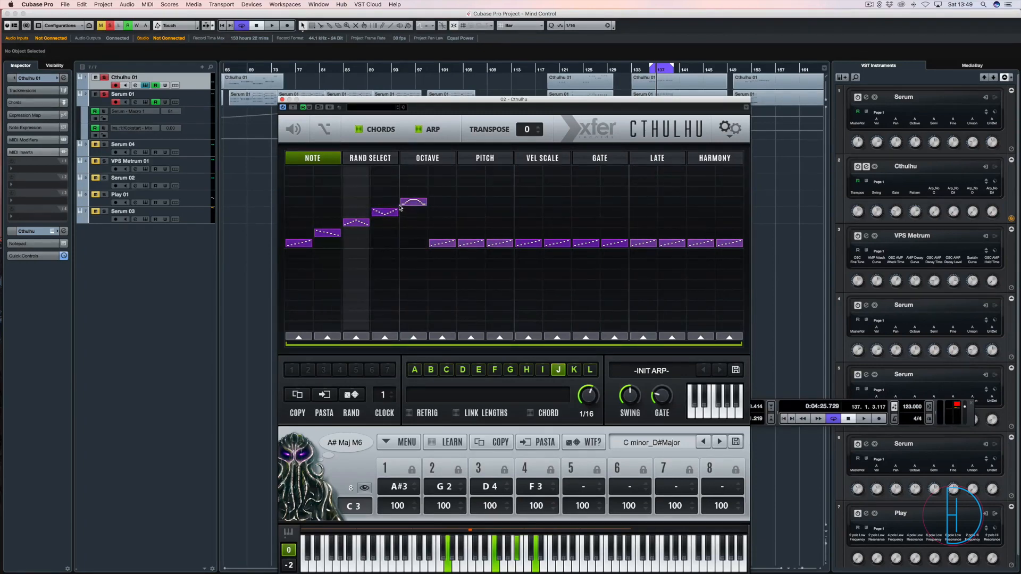
pyautogui.click(407, 202)
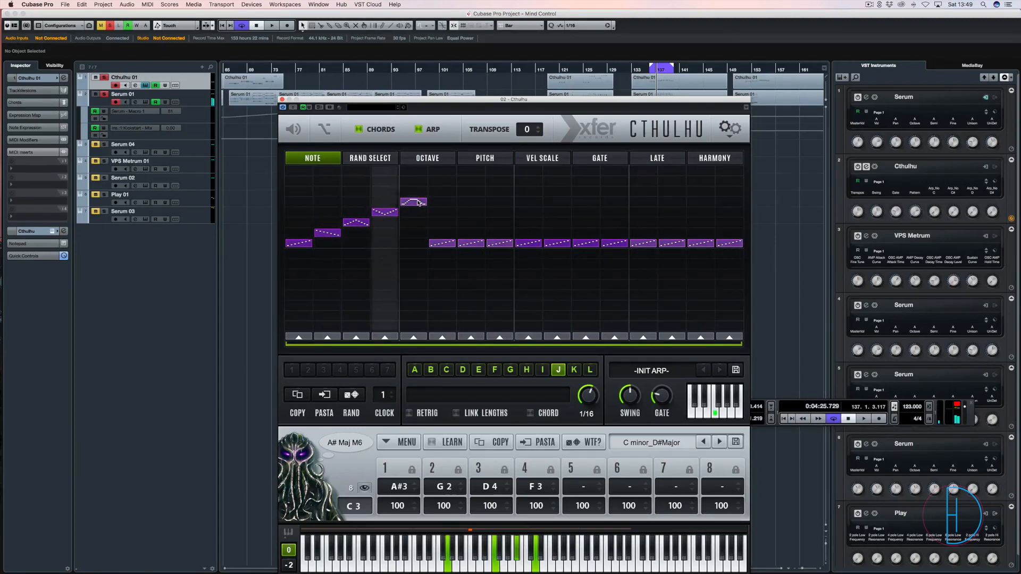
pyautogui.press('space')
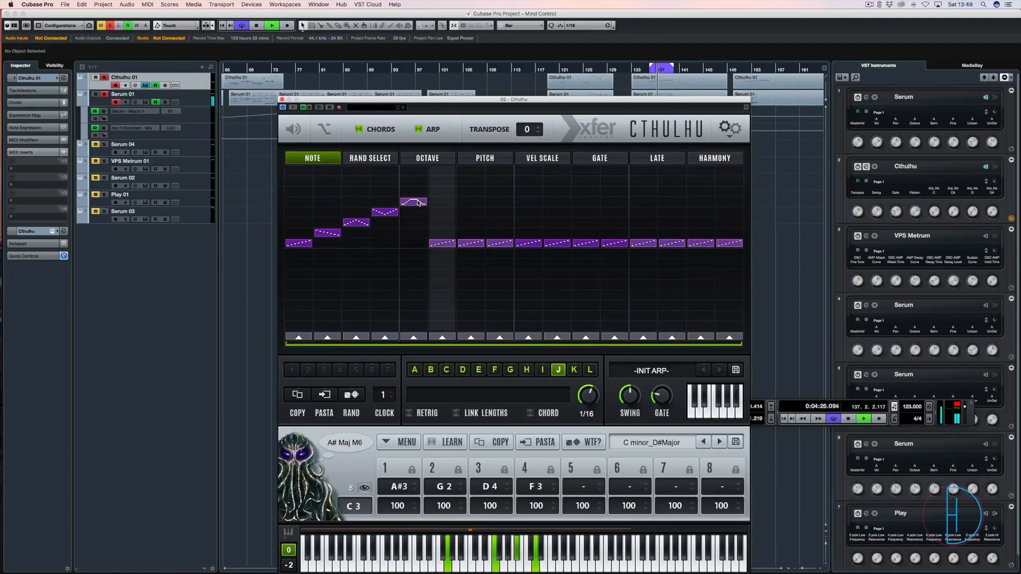
pyautogui.press('space')
pyautogui.click(435, 194)
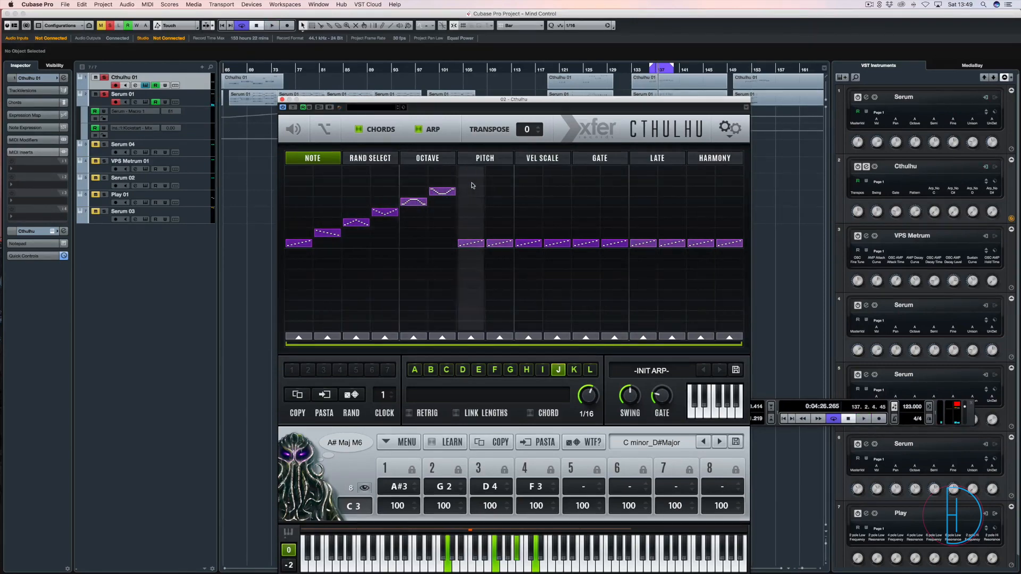
pyautogui.click(472, 182)
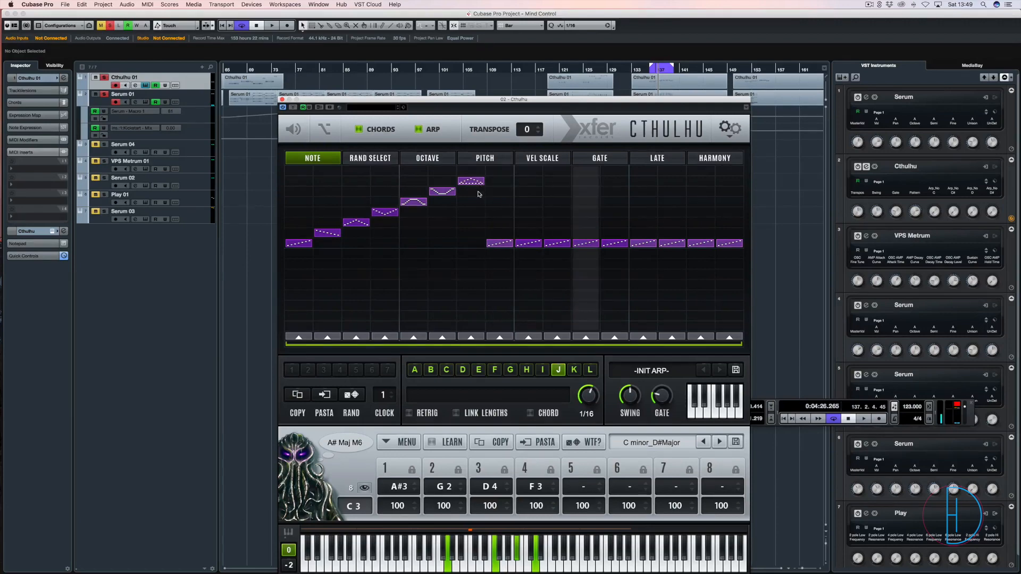
pyautogui.click(499, 172)
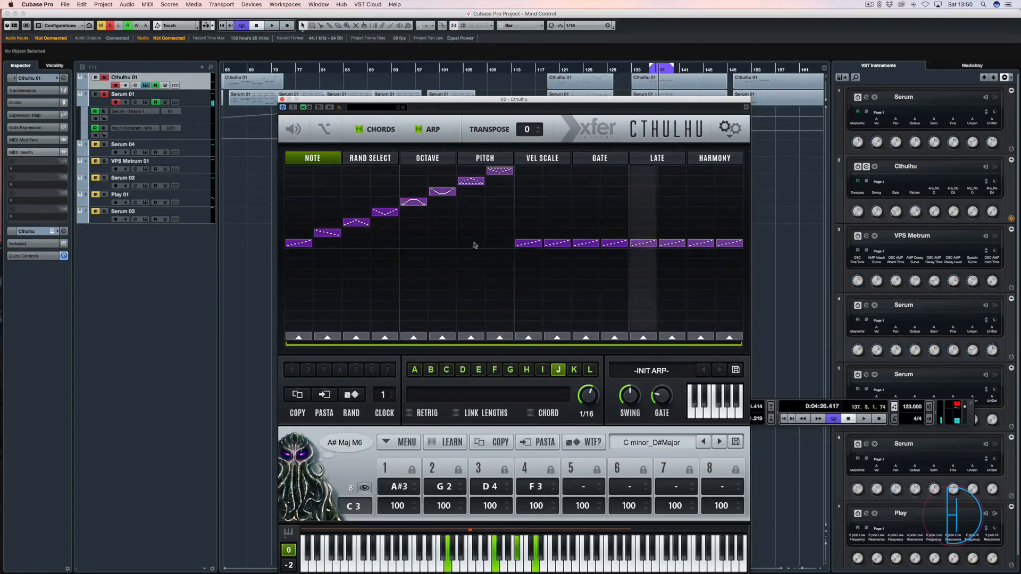
pyautogui.moveTo(498, 245)
pyautogui.mouseDown()
pyautogui.moveTo(327, 245)
pyautogui.moveTo(489, 247)
pyautogui.mouseUp()
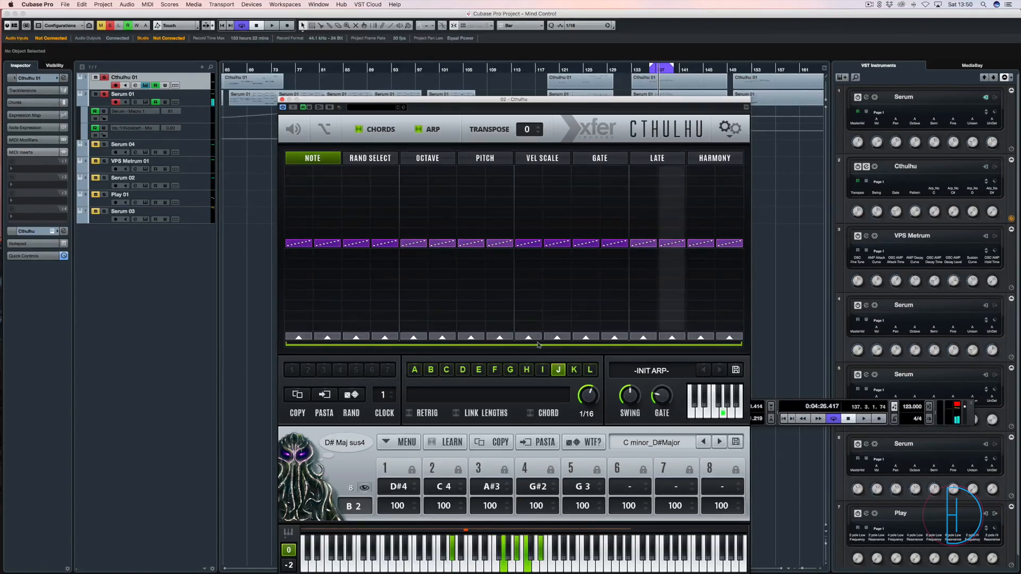
# Lower the arpeggiator's swing and switch off steps 5 to 16 so only the first four steps are active
pyautogui.moveTo(628, 396); pyautogui.dragTo(625, 413)
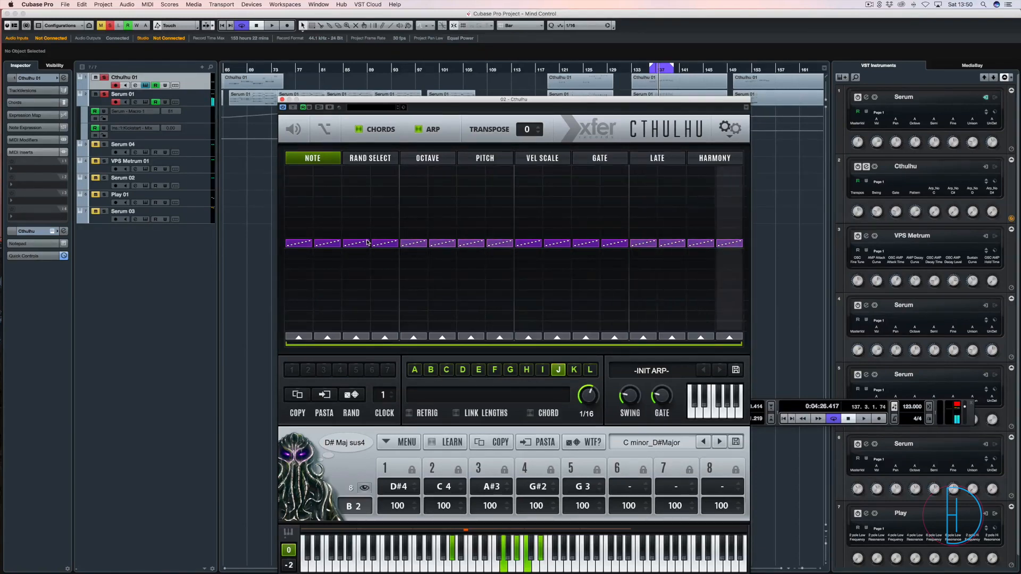
pyautogui.moveTo(367, 243); pyautogui.dragTo(340, 243)
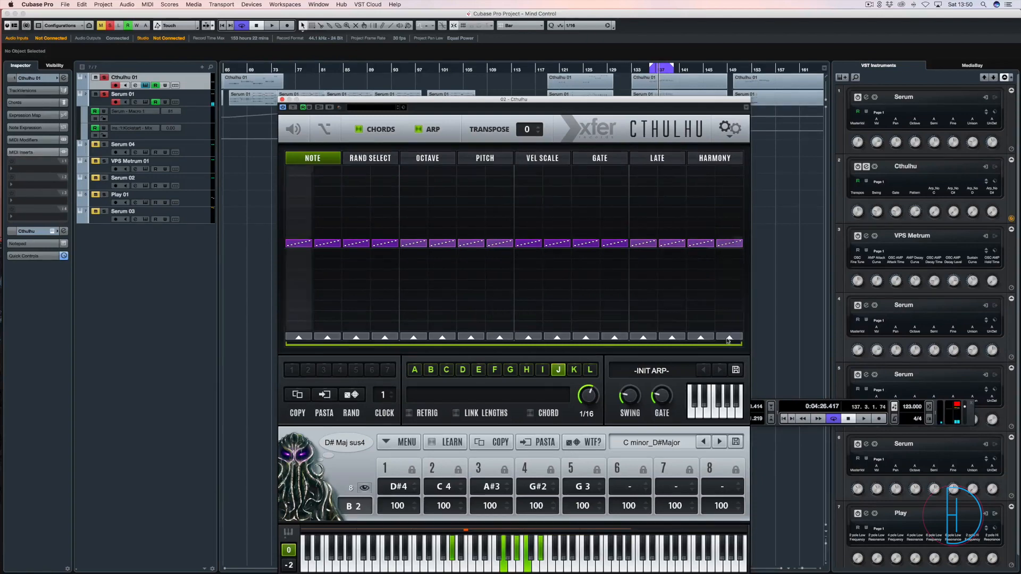
pyautogui.moveTo(730, 337)
pyautogui.mouseDown()
pyautogui.moveTo(396, 339)
pyautogui.moveTo(536, 339)
pyautogui.mouseUp()
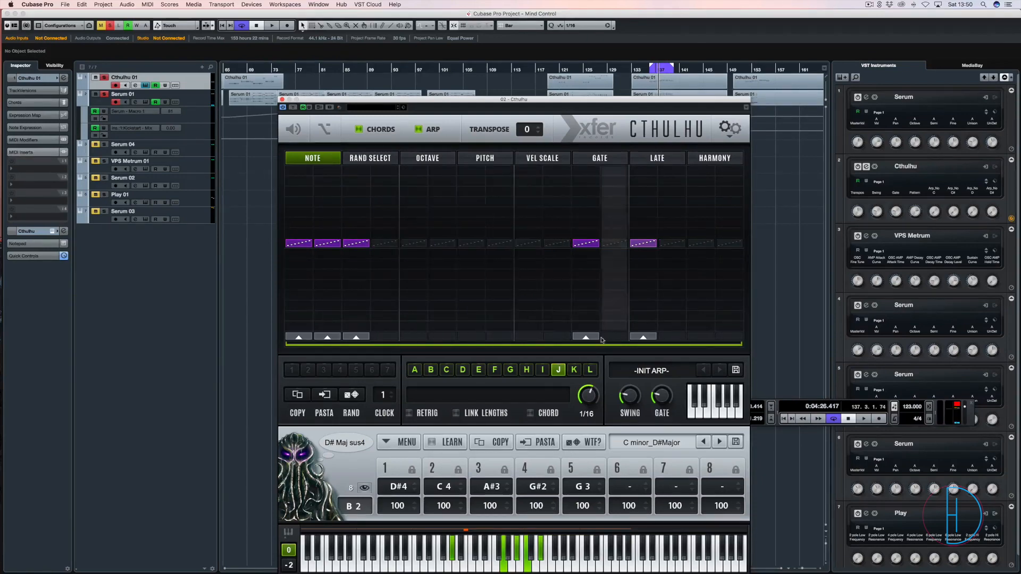
pyautogui.click(643, 338)
pyautogui.click(584, 338)
pyautogui.click(384, 337)
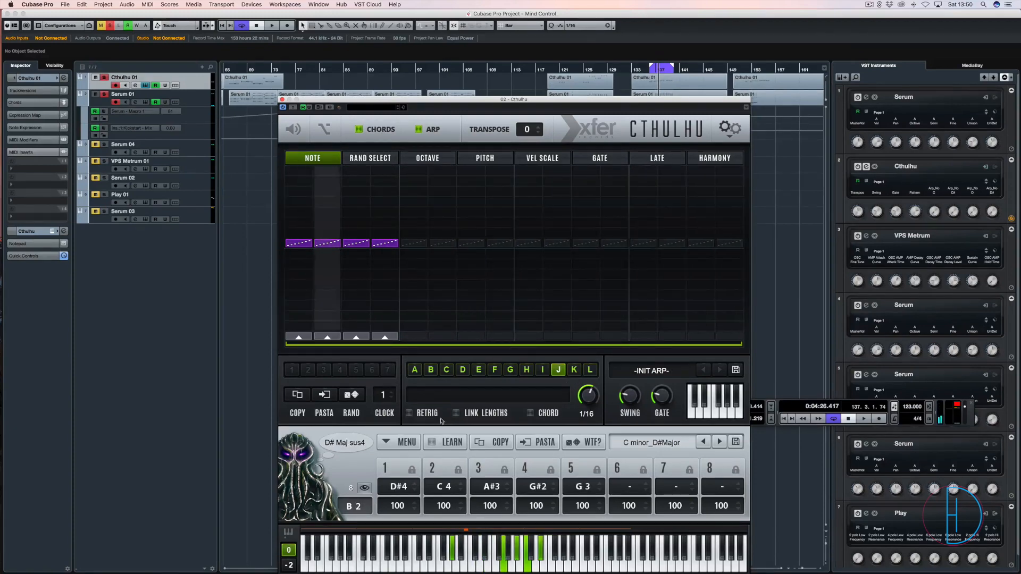
# Enable Retrig for the arpeggiator and switch steps 5 to 16 back on
pyautogui.click(410, 414)
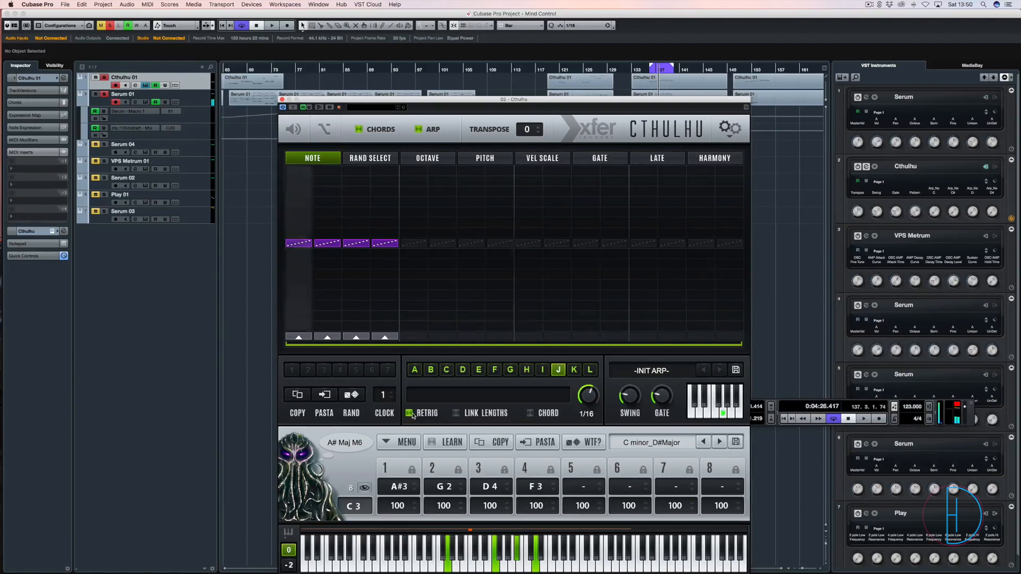
pyautogui.moveTo(411, 337)
pyautogui.mouseDown()
pyautogui.moveTo(755, 341)
pyautogui.moveTo(500, 338)
pyautogui.mouseUp()
pyautogui.click(672, 337)
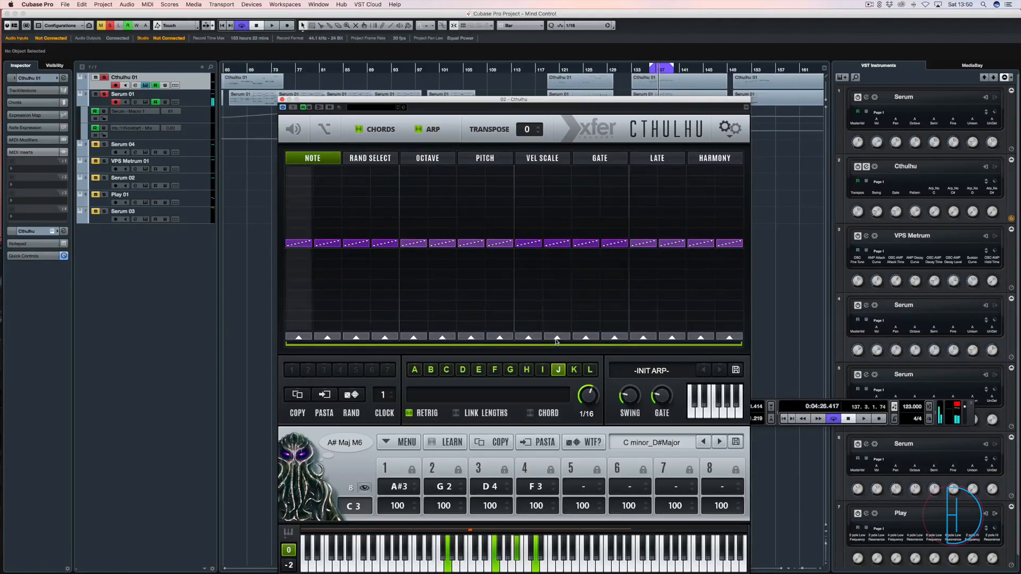
pyautogui.click(557, 338)
# Try the descending order on Note steps 1 to 8, play briefly, and return the steps to the ascending order
pyautogui.moveTo(326, 243); pyautogui.dragTo(324, 235)
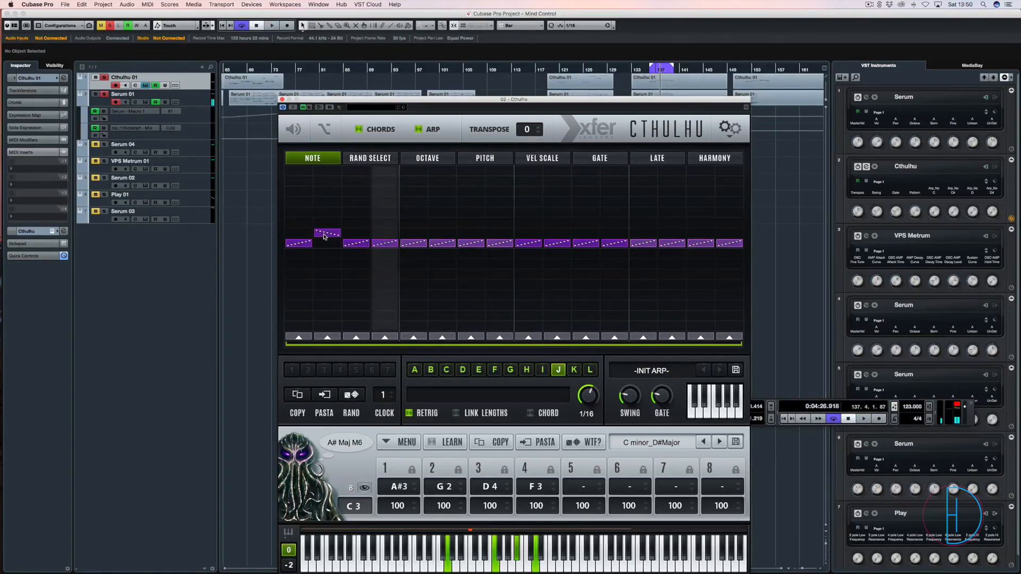
pyautogui.click(299, 233)
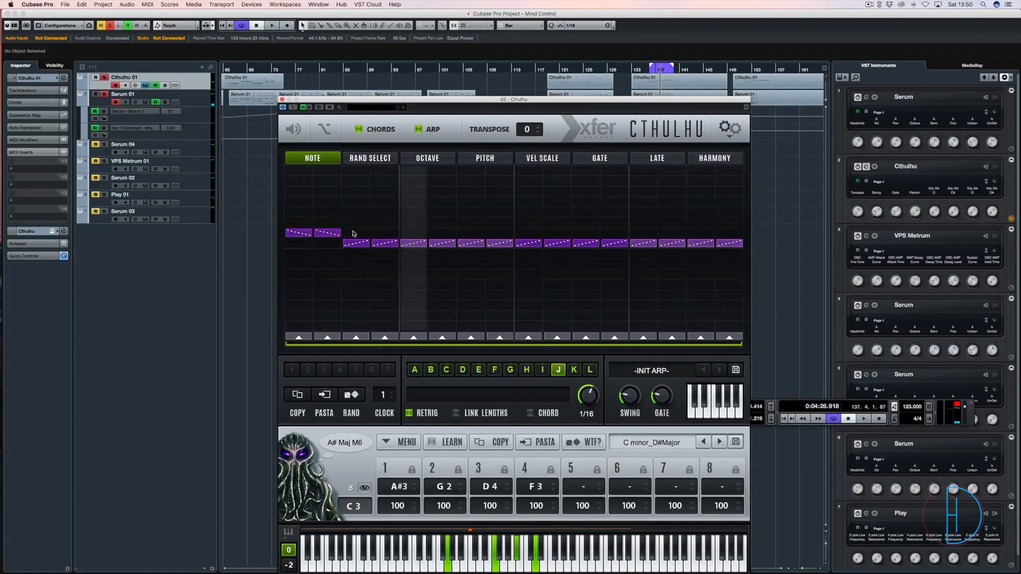
pyautogui.moveTo(353, 234)
pyautogui.mouseDown()
pyautogui.moveTo(502, 234)
pyautogui.moveTo(524, 244)
pyautogui.mouseUp()
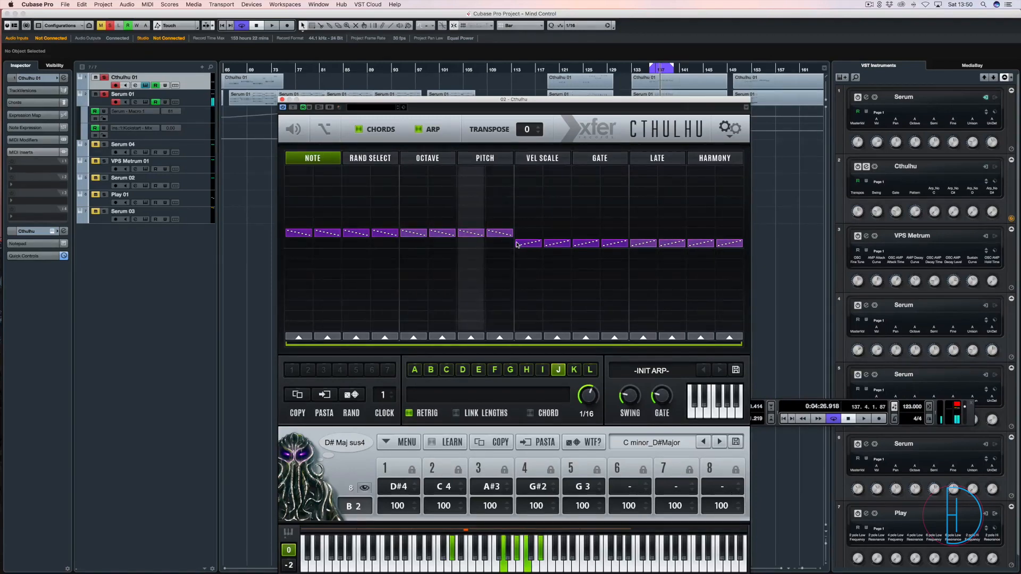
pyautogui.press('space')
pyautogui.moveTo(299, 247); pyautogui.dragTo(492, 246)
pyautogui.press('space')
pyautogui.moveTo(330, 246)
pyautogui.mouseDown()
pyautogui.moveTo(406, 246)
pyautogui.moveTo(362, 248)
pyautogui.mouseUp()
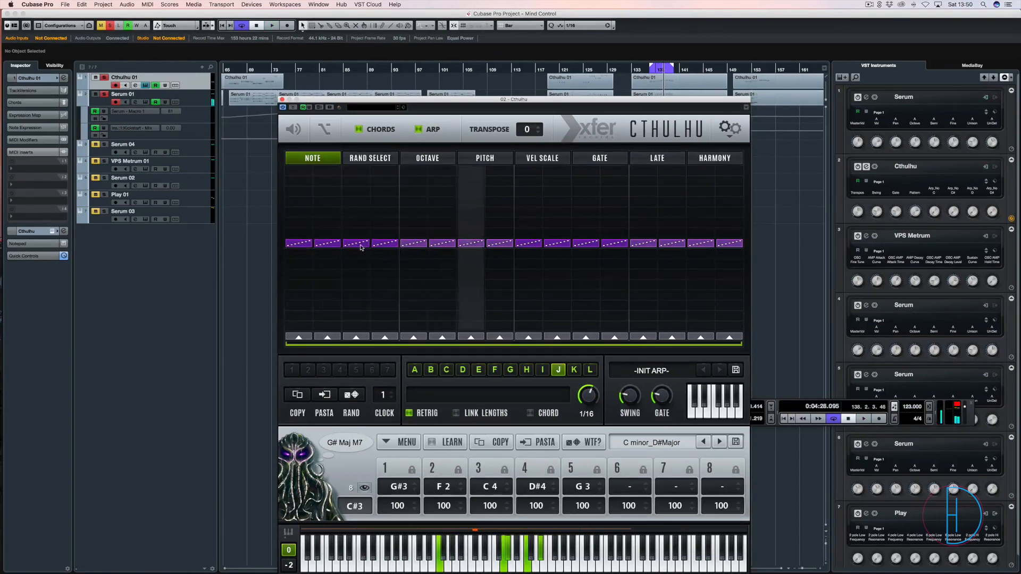
# Set Note steps 2, 4, 6 and 8 to the descending order, alternating with the ascending steps
pyautogui.click(322, 234)
pyautogui.click(383, 233)
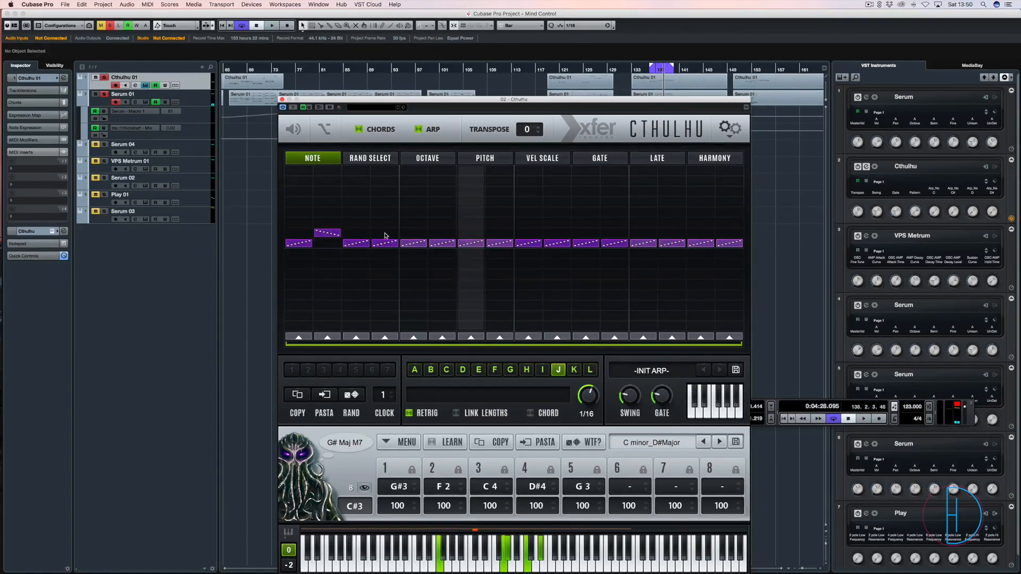
pyautogui.click(441, 233)
pyautogui.click(505, 234)
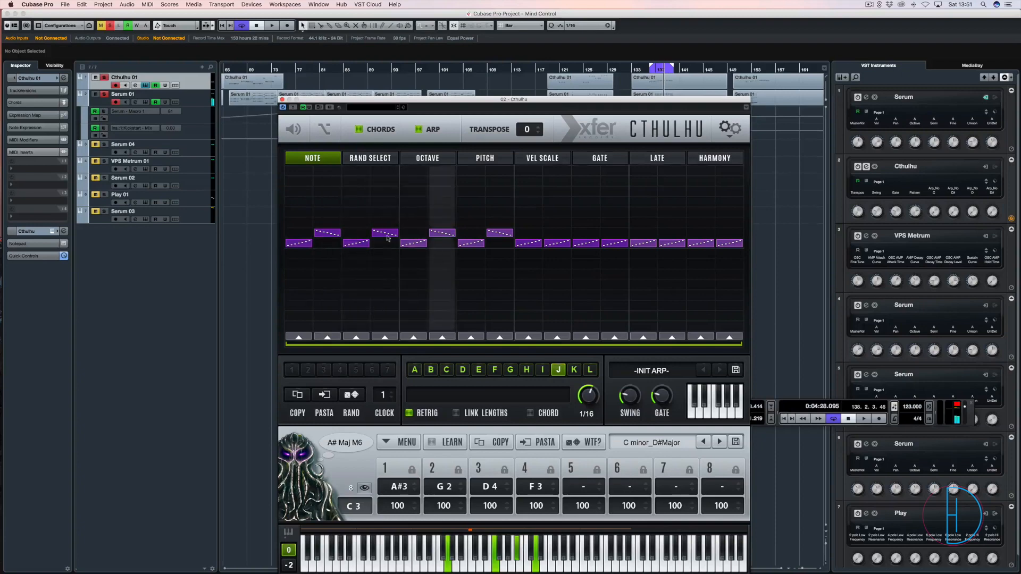
# Set Note steps 1, 3, 5 and 7 to the peak-shaped up-down order
pyautogui.click(344, 225)
pyautogui.click(299, 223)
pyautogui.click(415, 223)
pyautogui.click(471, 223)
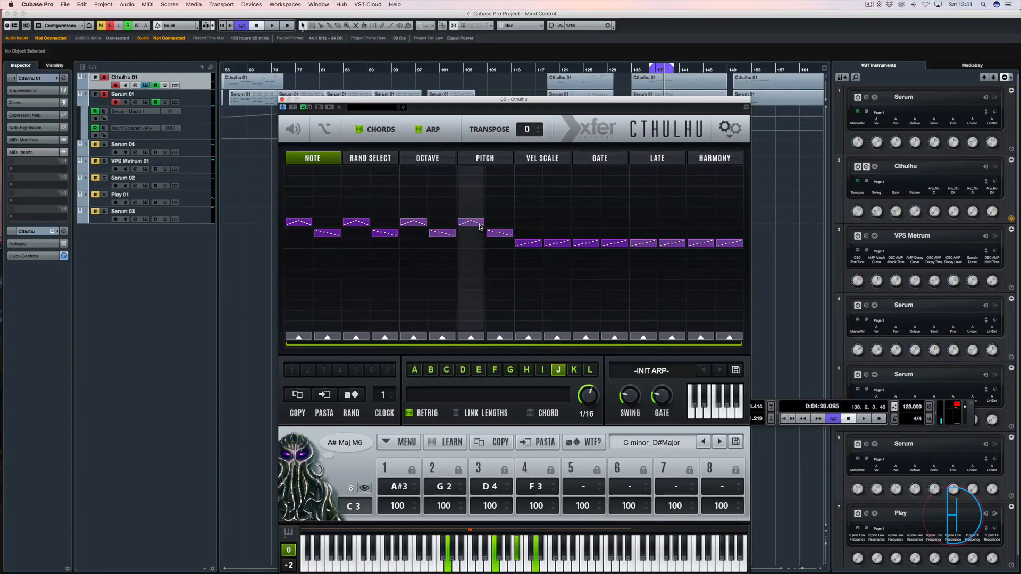
# Set Note steps 2, 4, 6 and 8 to the same up-down order as their neighbouring steps
pyautogui.click(337, 224)
pyautogui.click(385, 223)
pyautogui.click(443, 223)
pyautogui.click(500, 224)
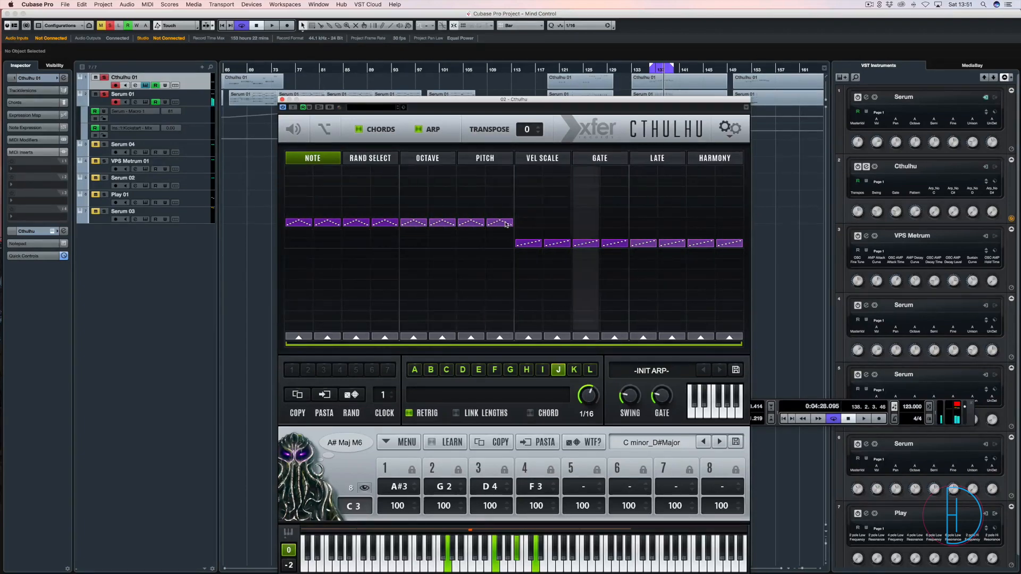
# Try the peak-shaped up-down order on Note steps 9 to 16, and the valley-shaped down-up order on all 16 steps
pyautogui.moveTo(529, 223); pyautogui.dragTo(740, 226)
pyautogui.click(615, 224)
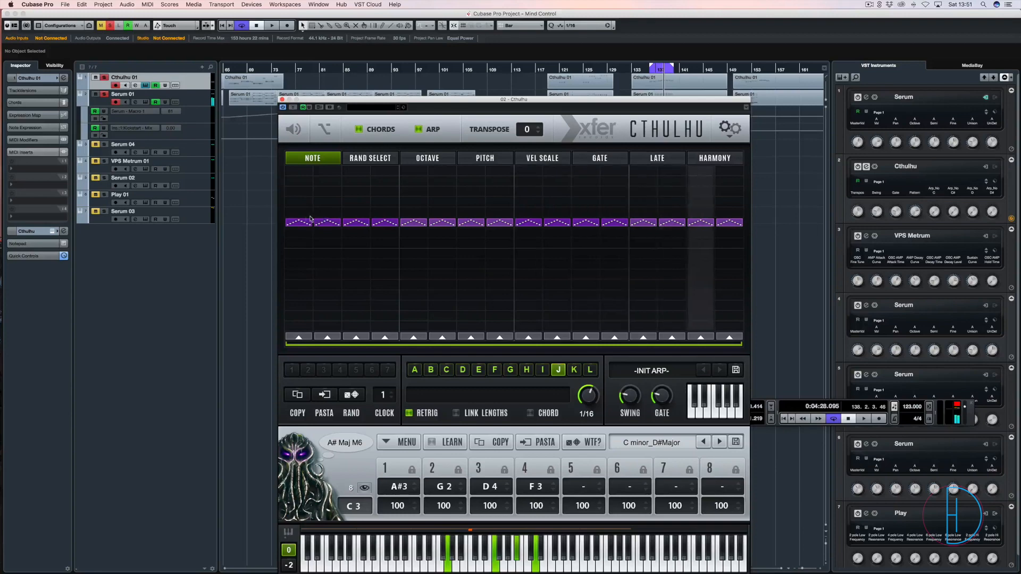
pyautogui.moveTo(298, 213); pyautogui.dragTo(385, 213)
pyautogui.moveTo(701, 213); pyautogui.dragTo(730, 213)
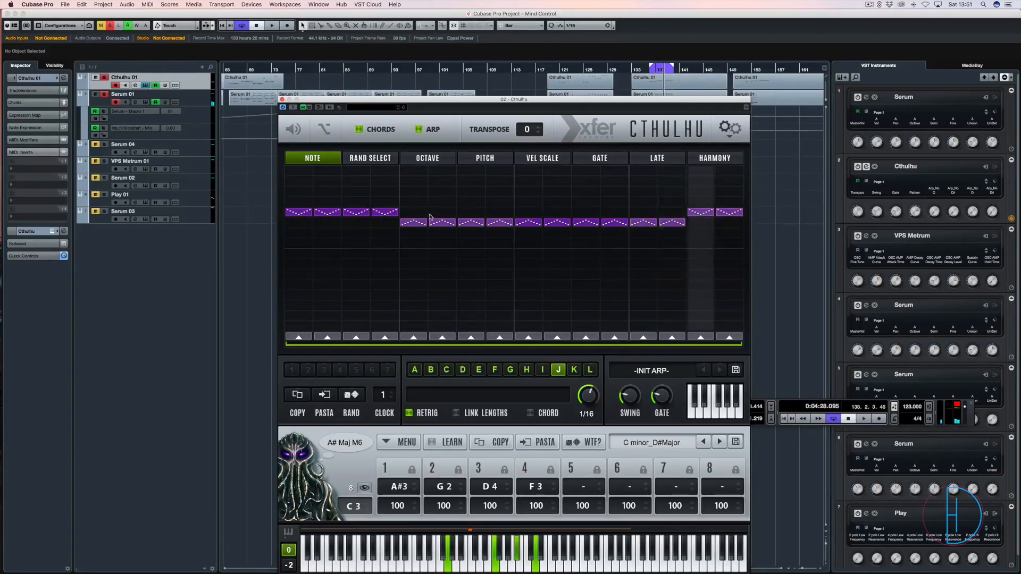
pyautogui.moveTo(414, 212); pyautogui.dragTo(669, 216)
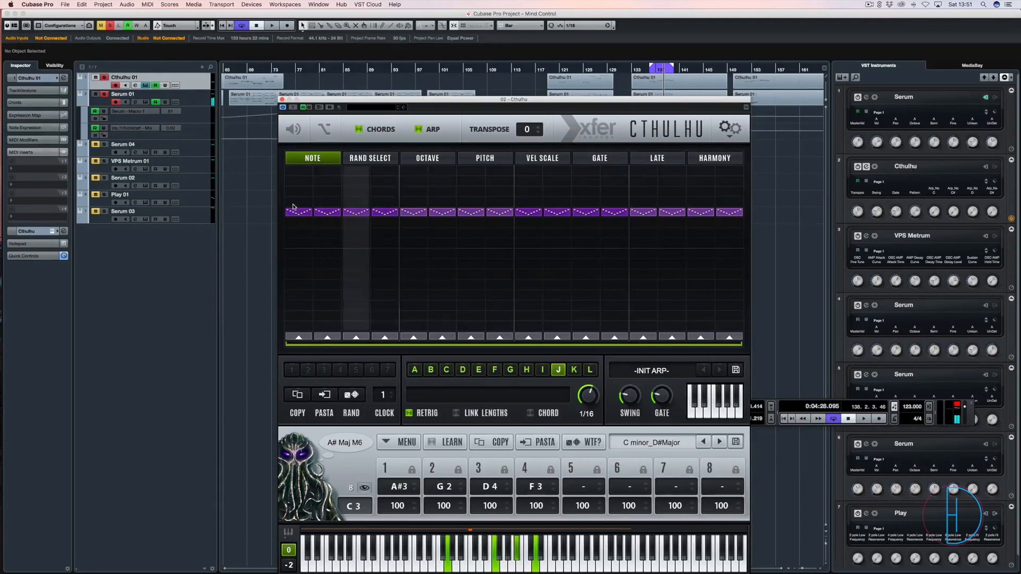
# Try the flat-topped up-down order and the flat-bottomed down-up order in turn on all 16 Note steps
pyautogui.moveTo(293, 206)
pyautogui.mouseDown()
pyautogui.moveTo(728, 202)
pyautogui.moveTo(582, 203)
pyautogui.mouseUp()
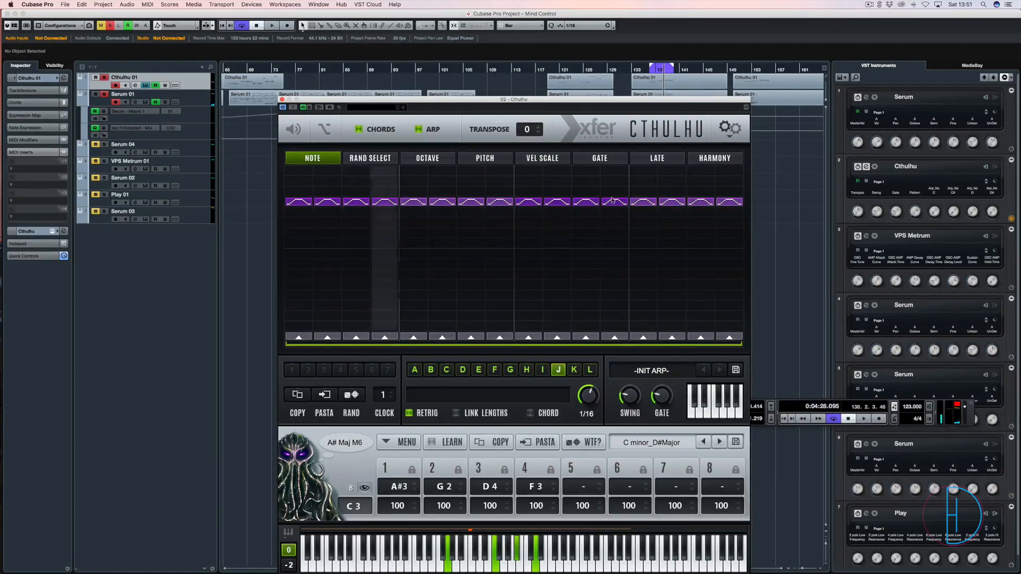
pyautogui.click(296, 193)
pyautogui.moveTo(731, 193); pyautogui.dragTo(586, 192)
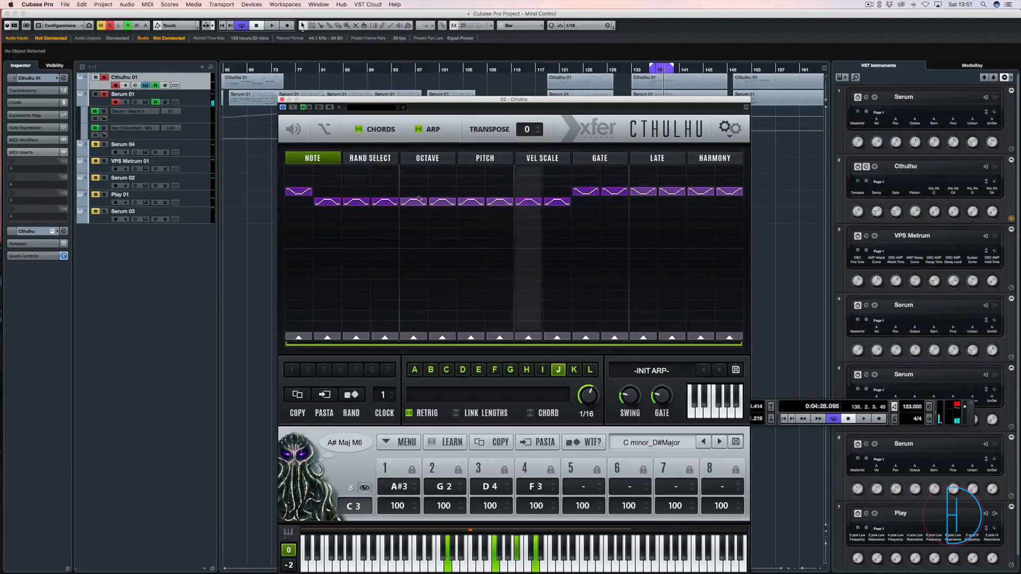
pyautogui.click(323, 194)
pyautogui.moveTo(322, 195); pyautogui.dragTo(557, 194)
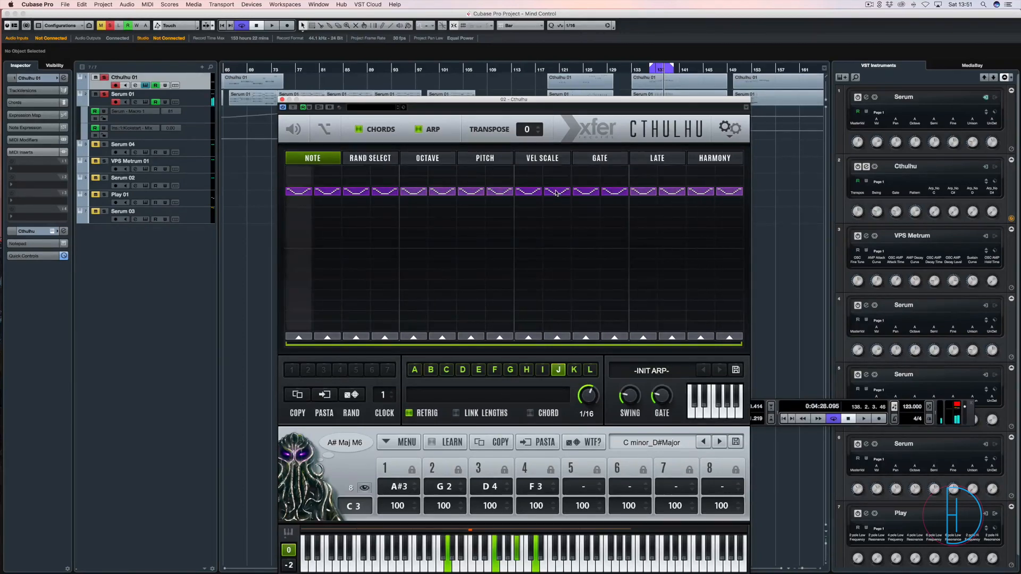
# Try the two uppermost dotted note orders one after the other on all 16 Note steps
pyautogui.moveTo(297, 184)
pyautogui.mouseDown()
pyautogui.moveTo(727, 187)
pyautogui.moveTo(377, 186)
pyautogui.mouseUp()
pyautogui.moveTo(507, 184); pyautogui.dragTo(674, 184)
pyautogui.moveTo(498, 184); pyautogui.dragTo(585, 182)
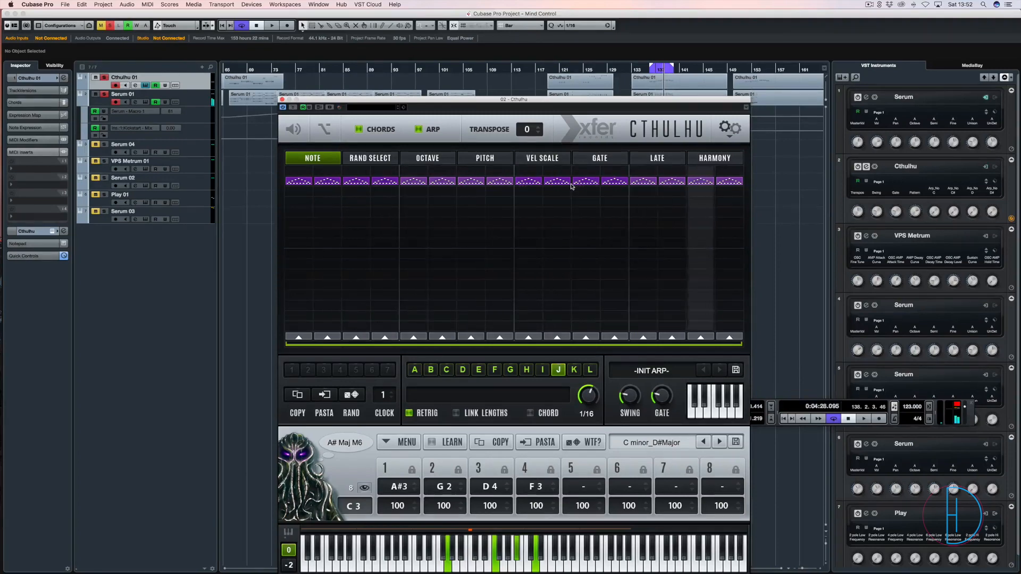
pyautogui.moveTo(274, 176); pyautogui.dragTo(732, 173)
pyautogui.click(528, 172)
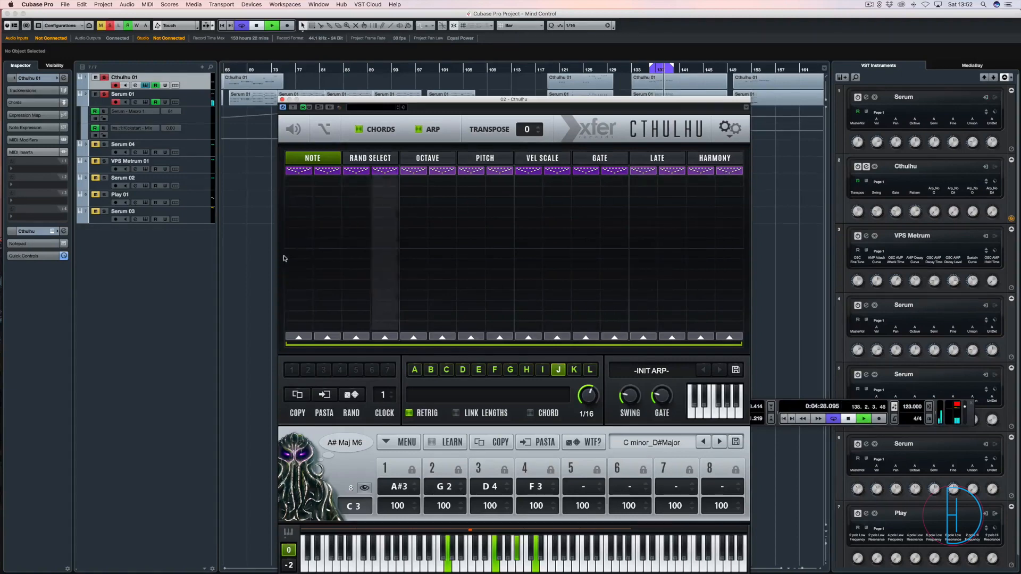
# Set Note steps 1, 3, 5, 7, 9, 10, 12, 13 and 15 to the peak-shaped up-down order
pyautogui.moveTo(296, 246); pyautogui.dragTo(390, 244)
pyautogui.moveTo(293, 237); pyautogui.dragTo(312, 233)
pyautogui.click(306, 224)
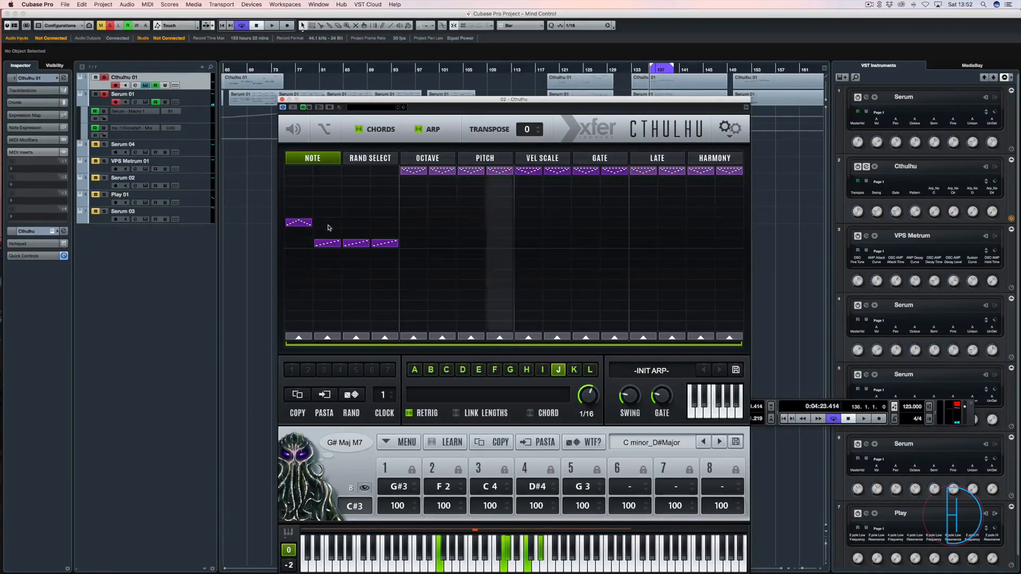
pyautogui.click(356, 223)
pyautogui.click(410, 223)
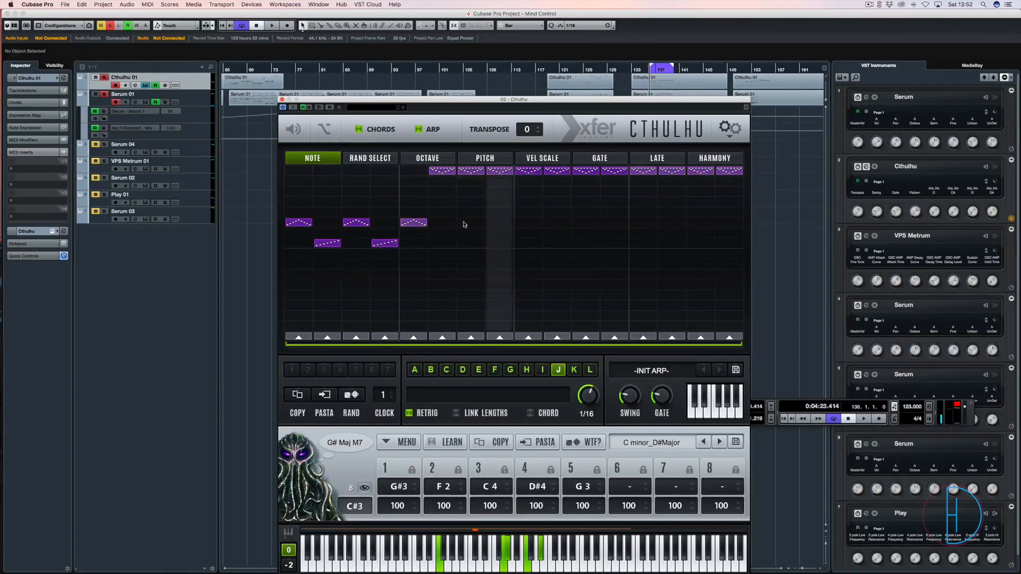
pyautogui.click(468, 224)
pyautogui.click(524, 223)
pyautogui.click(555, 224)
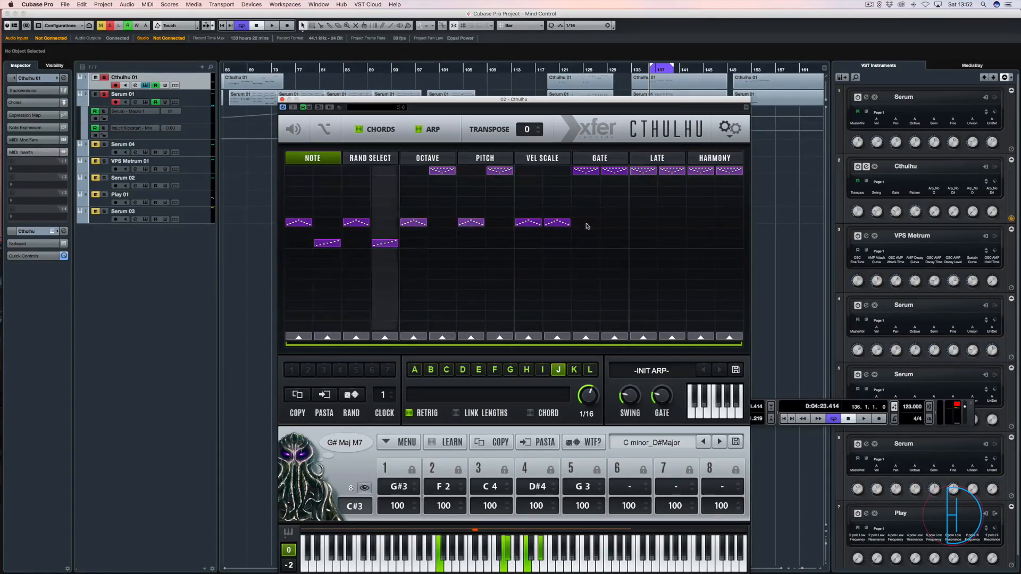
pyautogui.click(614, 223)
pyautogui.click(643, 223)
pyautogui.click(697, 223)
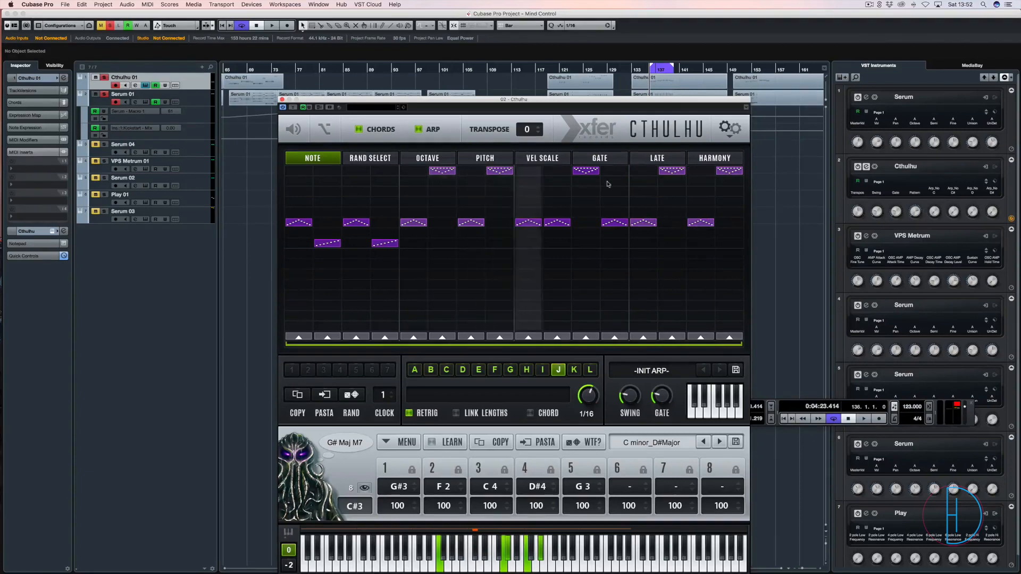
# Set Note steps 2 and 4 to descending, 6, 8 and 11 to valley-shaped, 14 to flat-topped and 16 to flat-bottomed order
pyautogui.click(325, 234)
pyautogui.click(386, 213)
pyautogui.click(384, 233)
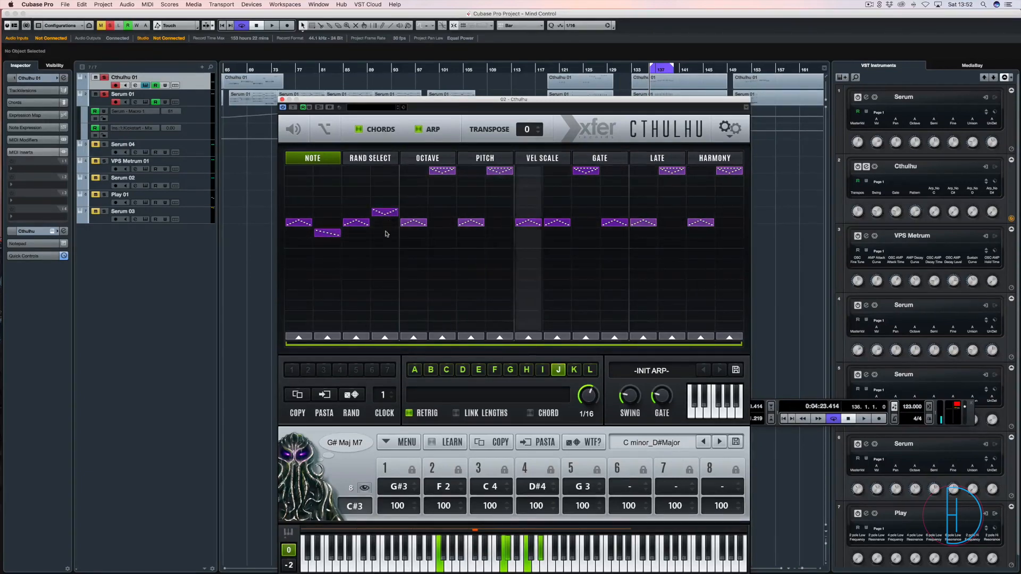
pyautogui.click(442, 212)
pyautogui.click(496, 212)
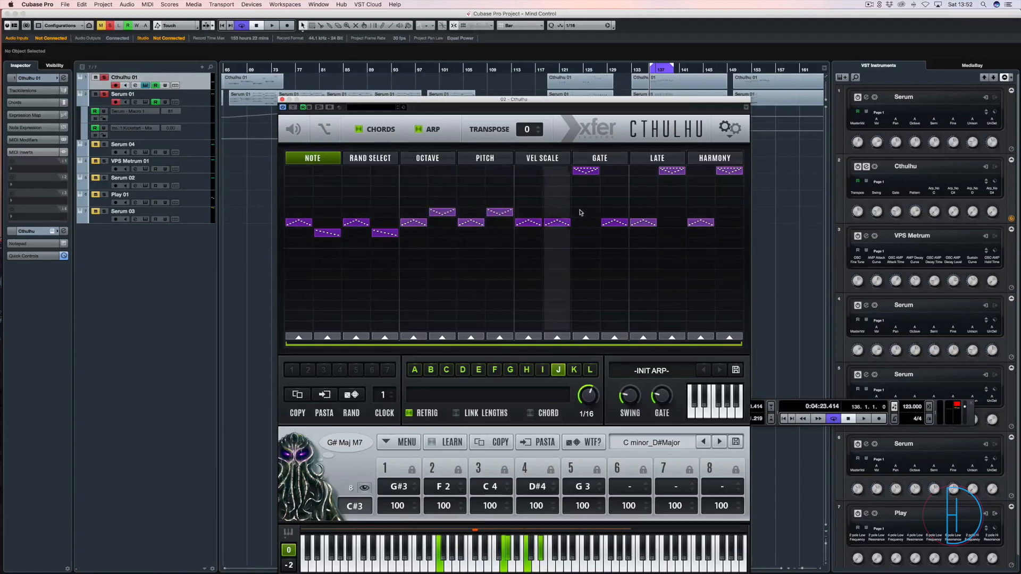
pyautogui.click(586, 212)
pyautogui.click(672, 202)
pyautogui.click(732, 192)
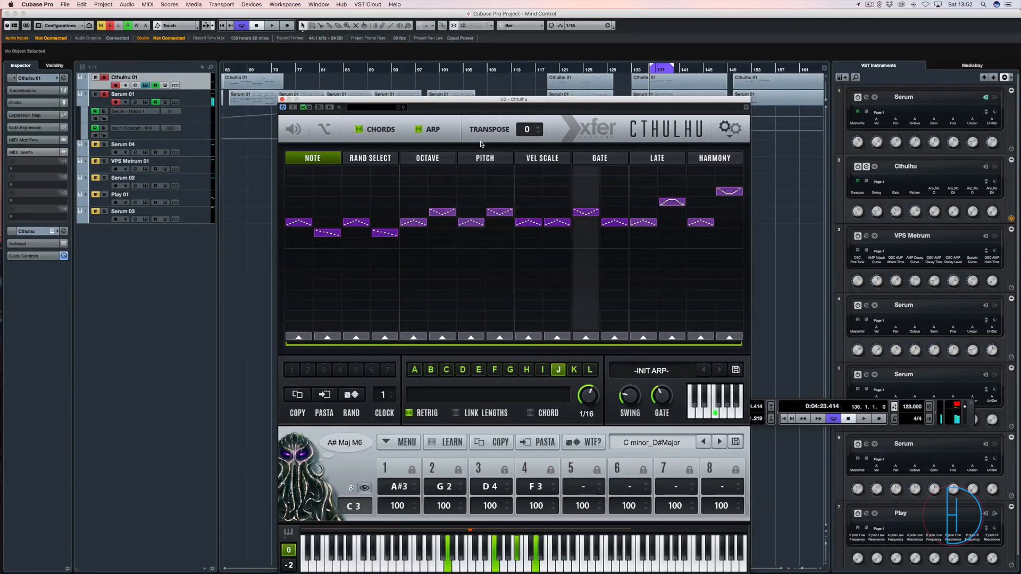
# Raise Octave steps 3, 8 and 11 by three rows, step 6 by two and step 15 by one, and return to the Note lane
pyautogui.click(428, 158)
pyautogui.click(442, 231)
pyautogui.moveTo(445, 230); pyautogui.dragTo(443, 188)
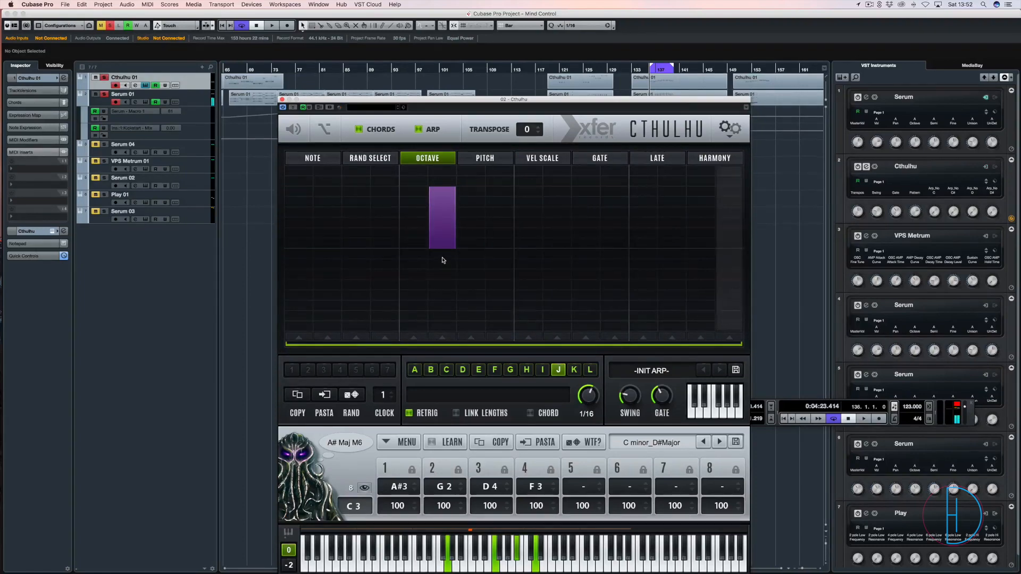
pyautogui.click(445, 235)
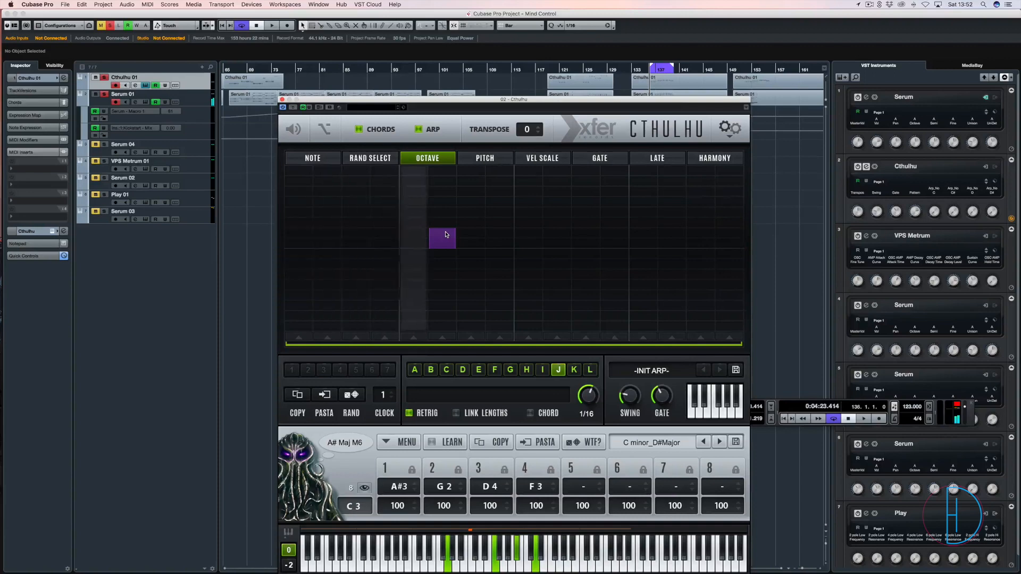
pyautogui.click(354, 220)
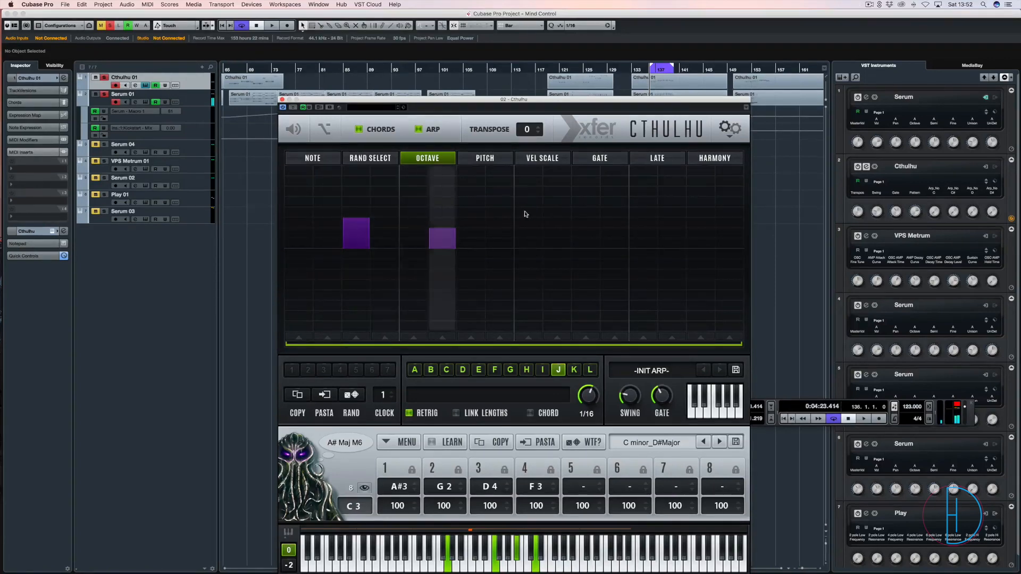
pyautogui.click(500, 220)
pyautogui.click(585, 222)
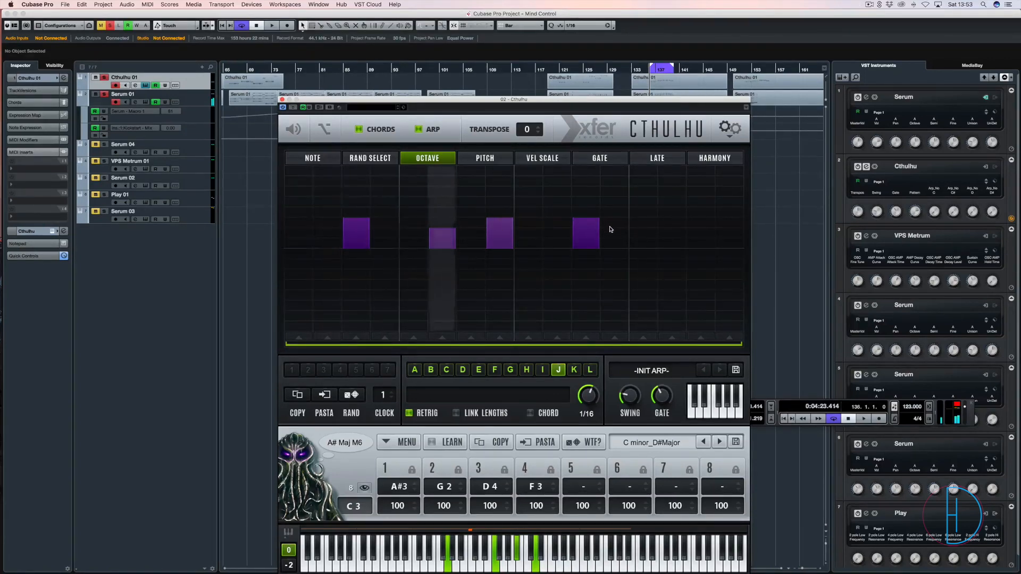
pyautogui.click(694, 241)
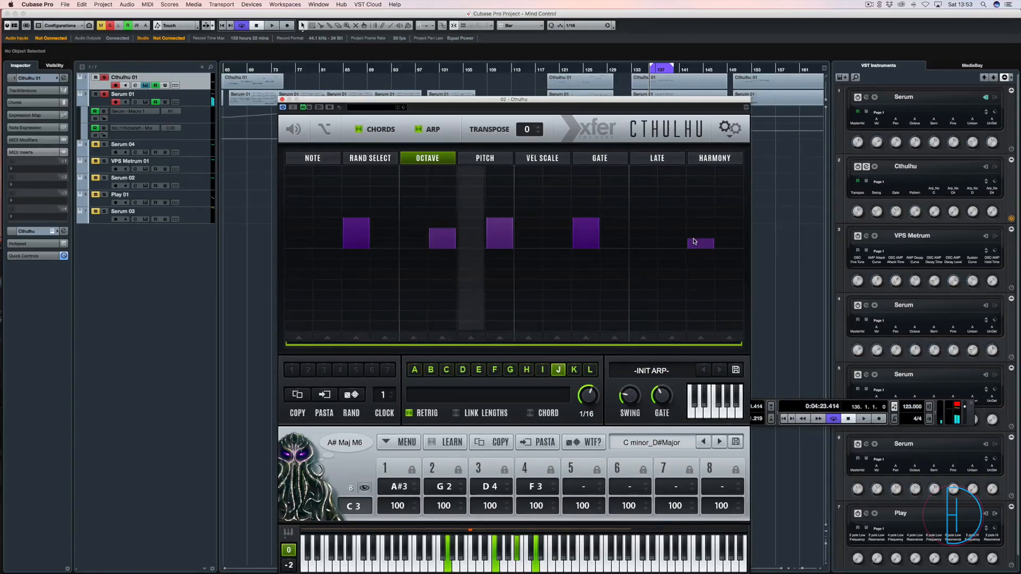
pyautogui.click(328, 162)
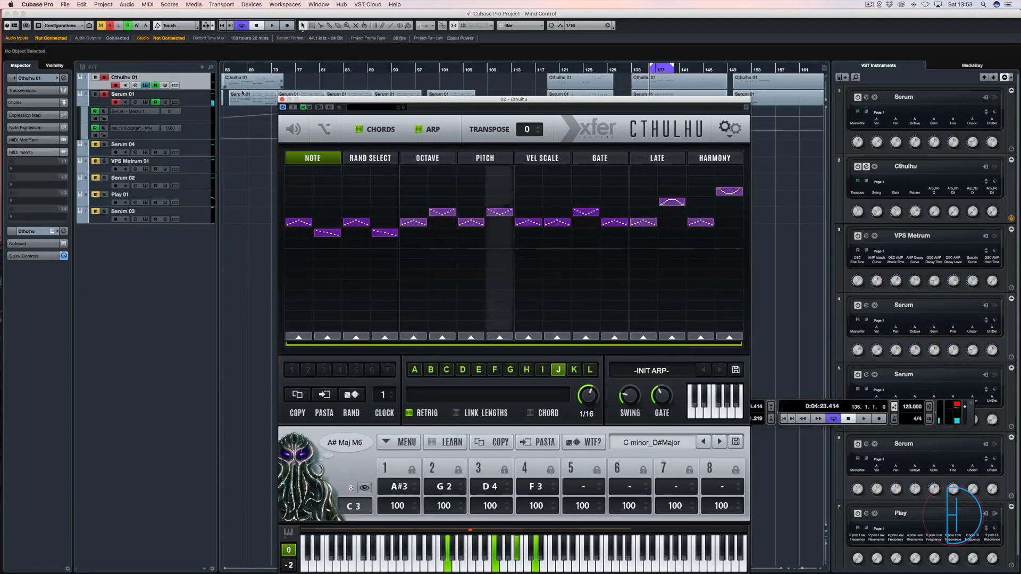
# Close Cthulhu and record the arpeggiated chord onto the Cthulhu 01 and Serum 01 tracks from bar 176
pyautogui.press('super+w')
pyautogui.press('space')
pyautogui.hscroll(10, 716, 135)
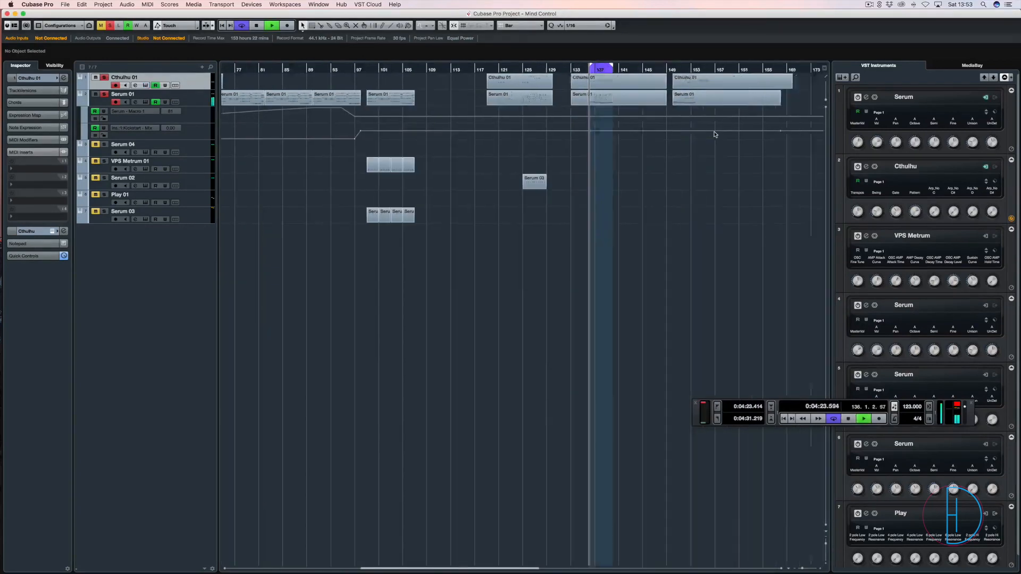
pyautogui.press('space')
pyautogui.press('c')
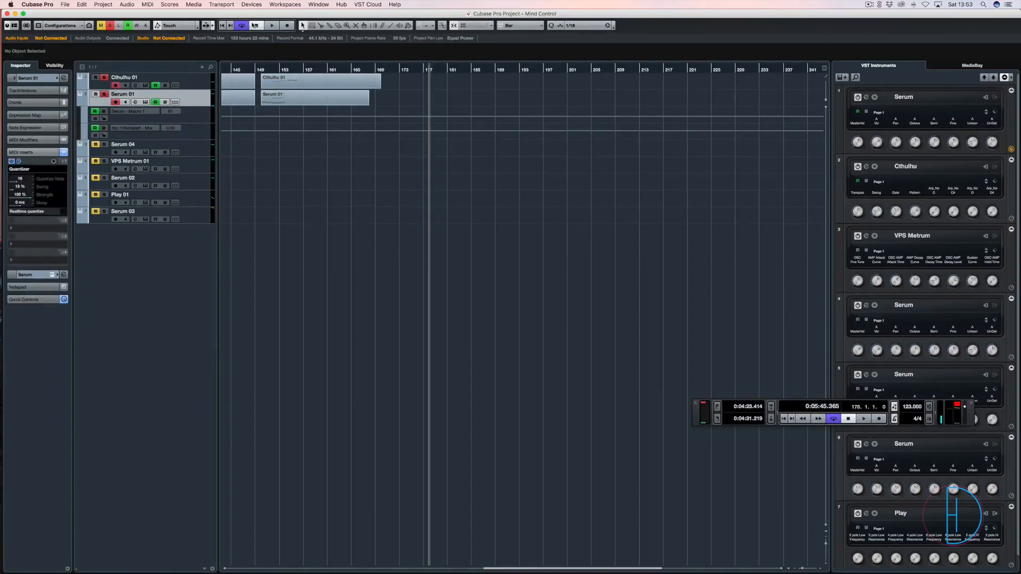
pyautogui.click(287, 26)
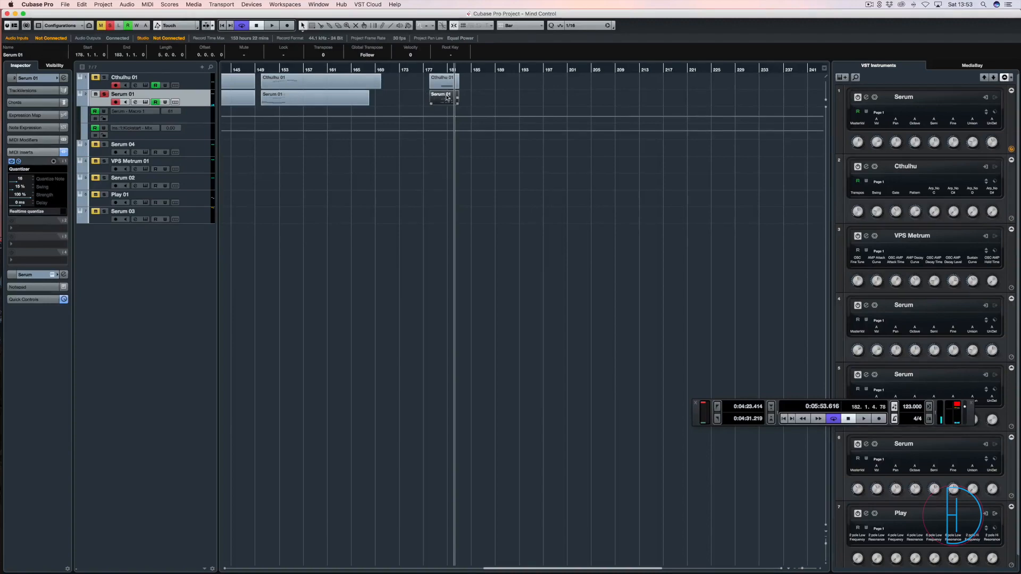
# Transpose all notes of the new Serum 01 recording down one octave in the Key Editor, audition them in a loop and close the editor
pyautogui.doubleClick(447, 98)
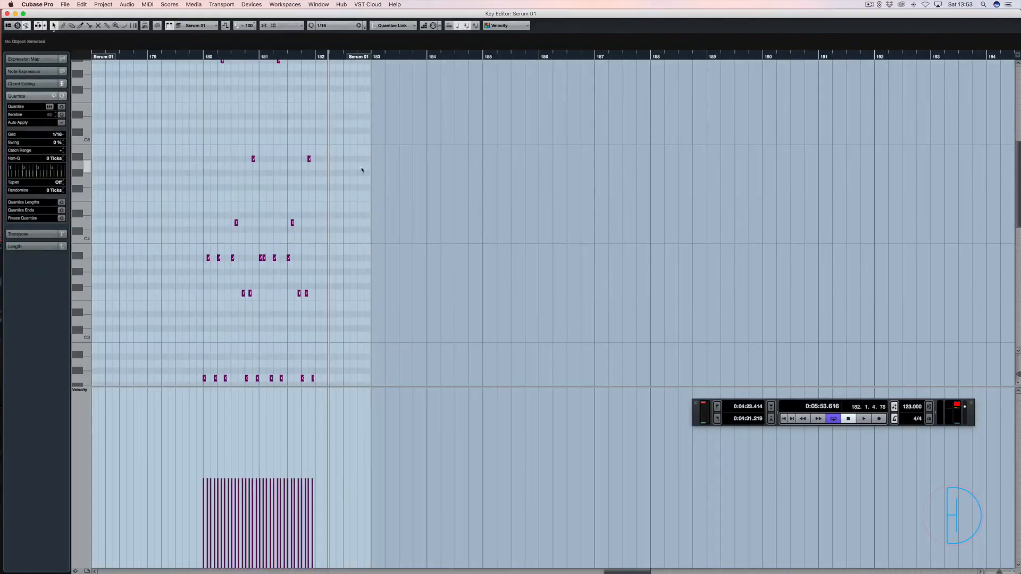
pyautogui.moveTo(377, 132); pyautogui.dragTo(194, 317)
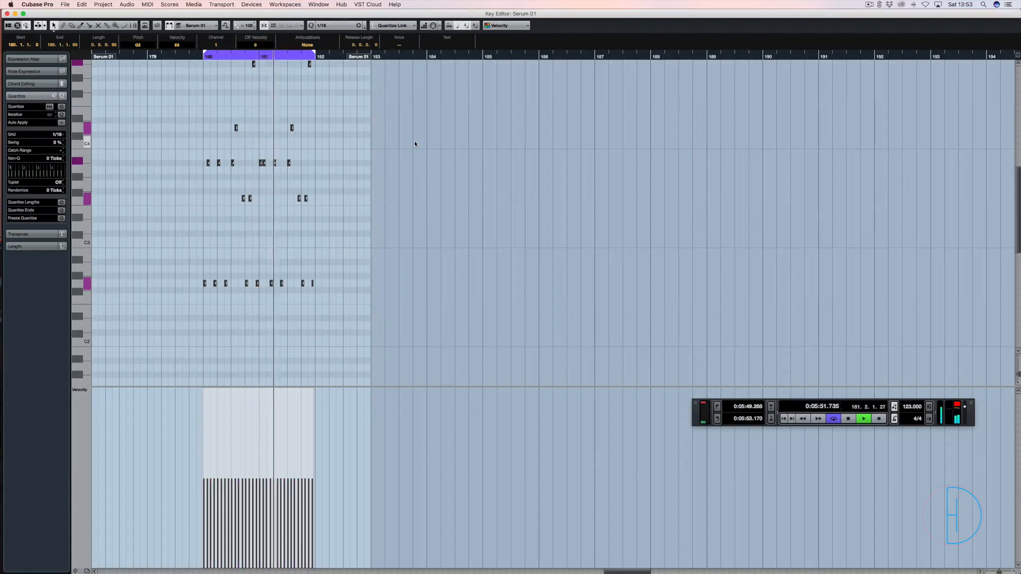
pyautogui.press('space')
pyautogui.hotkey('shift', 'Down')
pyautogui.press('space')
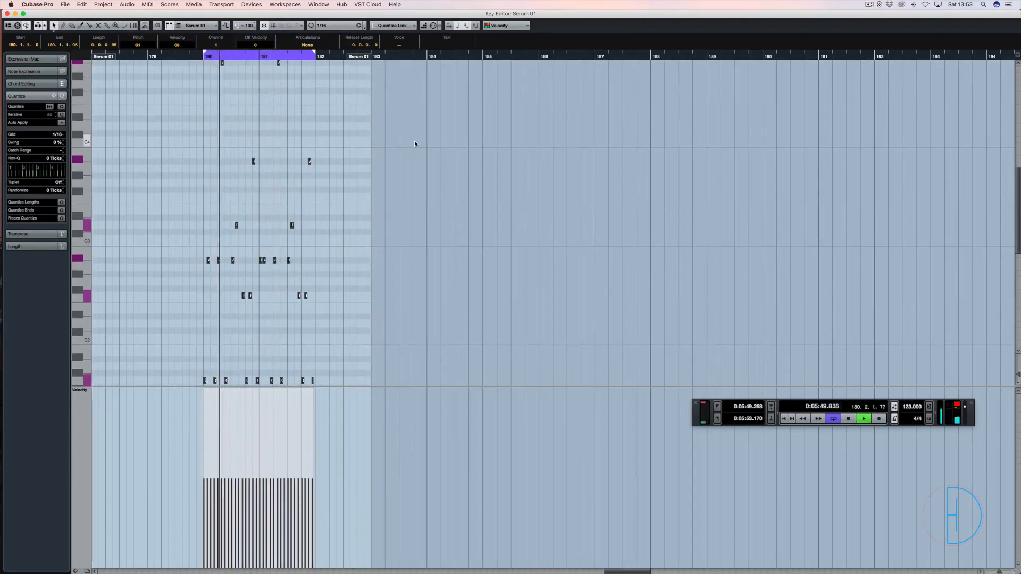
pyautogui.moveTo(303, 115); pyautogui.dragTo(302, 53)
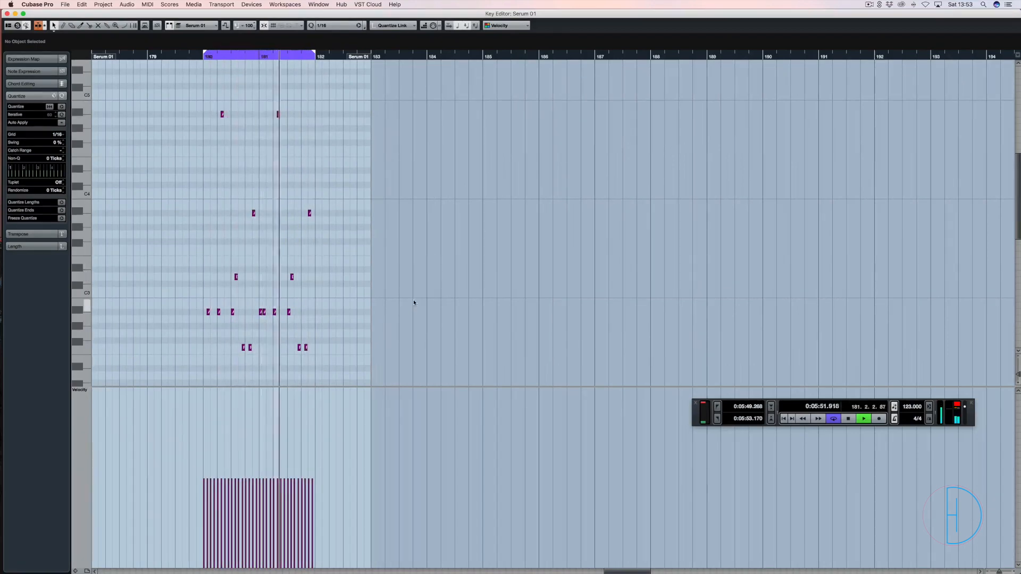
pyautogui.scroll(-5, 414, 303)
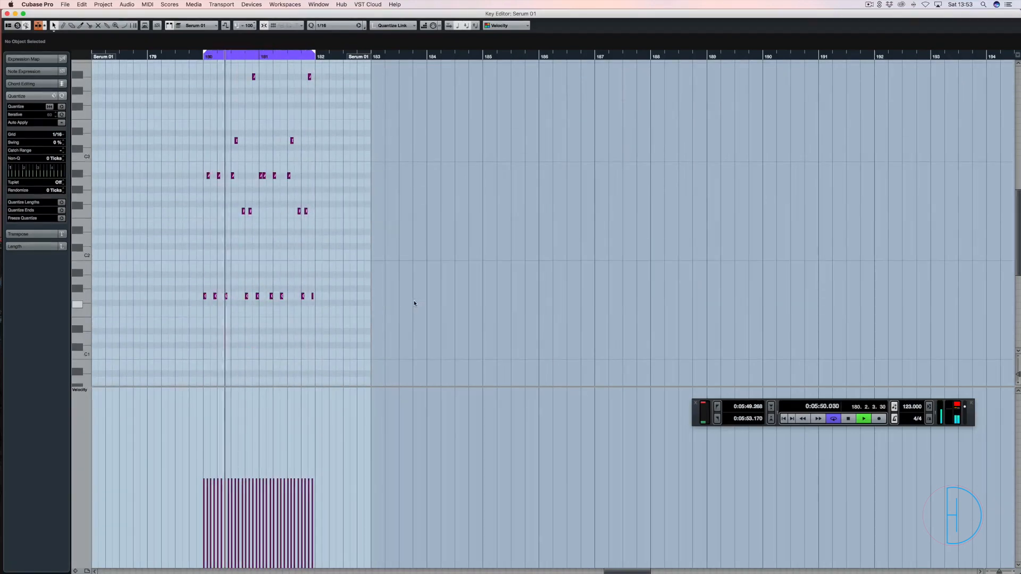
pyautogui.press('Return')
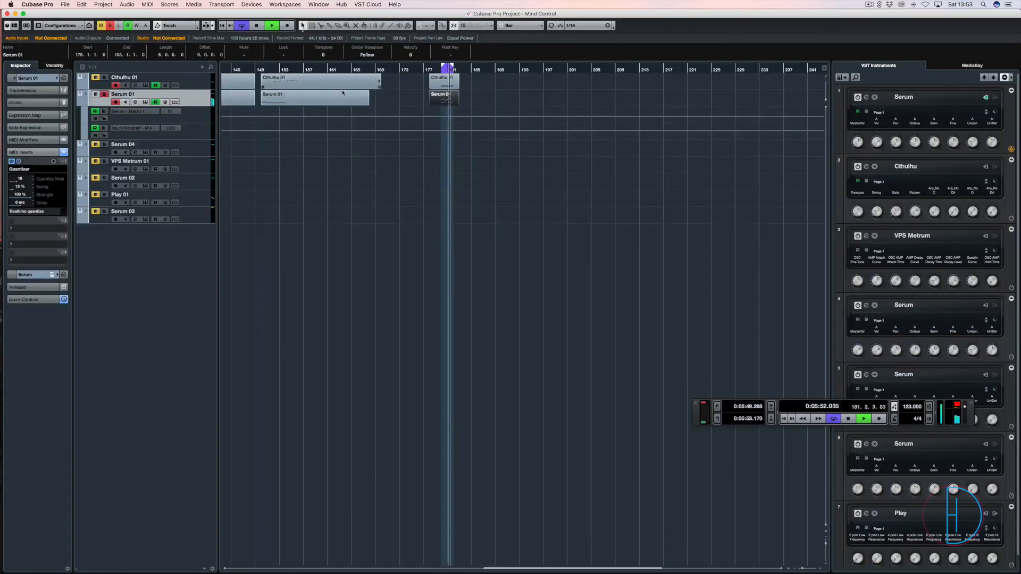
# Unmute the VPS Metrum 01 track and repeat its two-bar part until just past the new recordings
pyautogui.press('g')
pyautogui.press('g')
pyautogui.press('g')
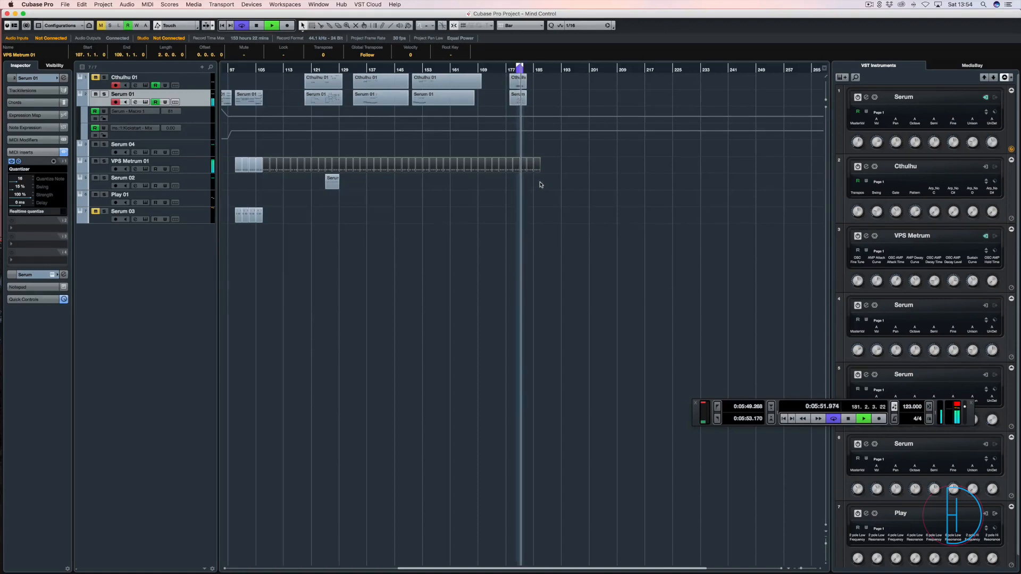
# Try the project tempo at 130 BPM during playback, stop, and set it back to 123 BPM
pyautogui.moveTo(909, 408); pyautogui.dragTo(914, 400)
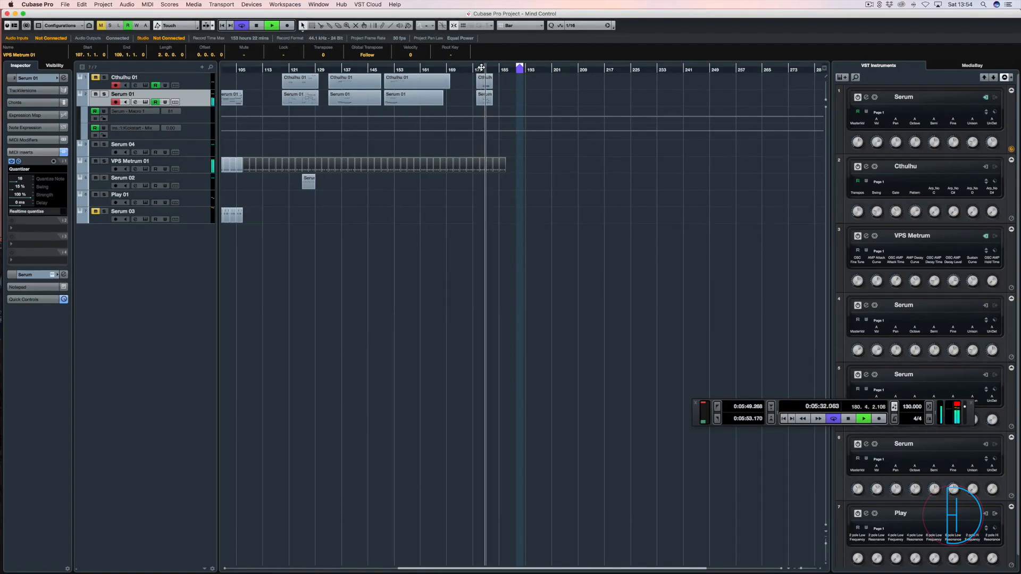
pyautogui.press('space')
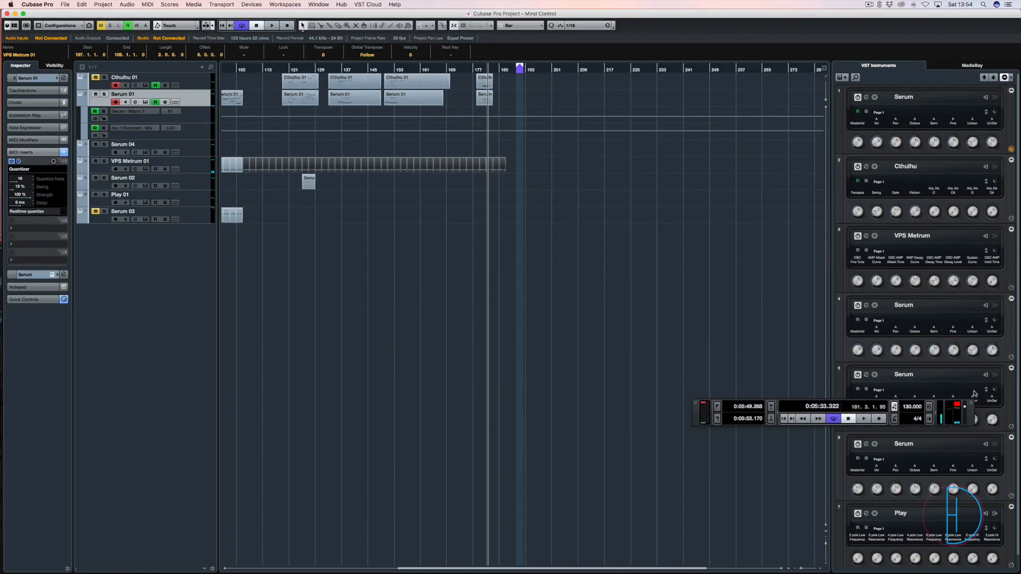
pyautogui.moveTo(919, 405); pyautogui.dragTo(909, 416)
# Select the Cthulhu 01 track and open its Cthulhu instrument window
pyautogui.hscroll(-10, 308, 123)
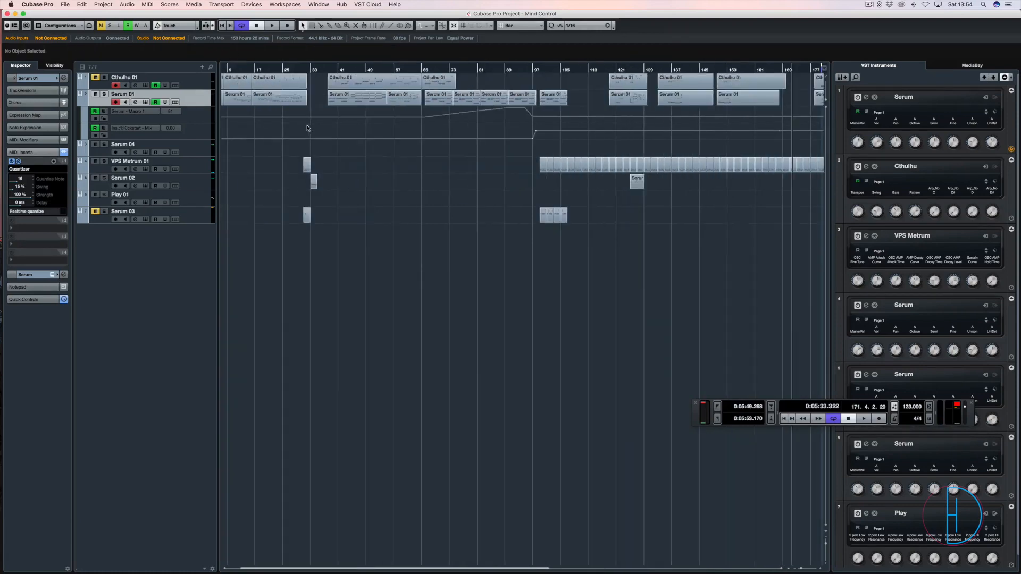
pyautogui.click(200, 82)
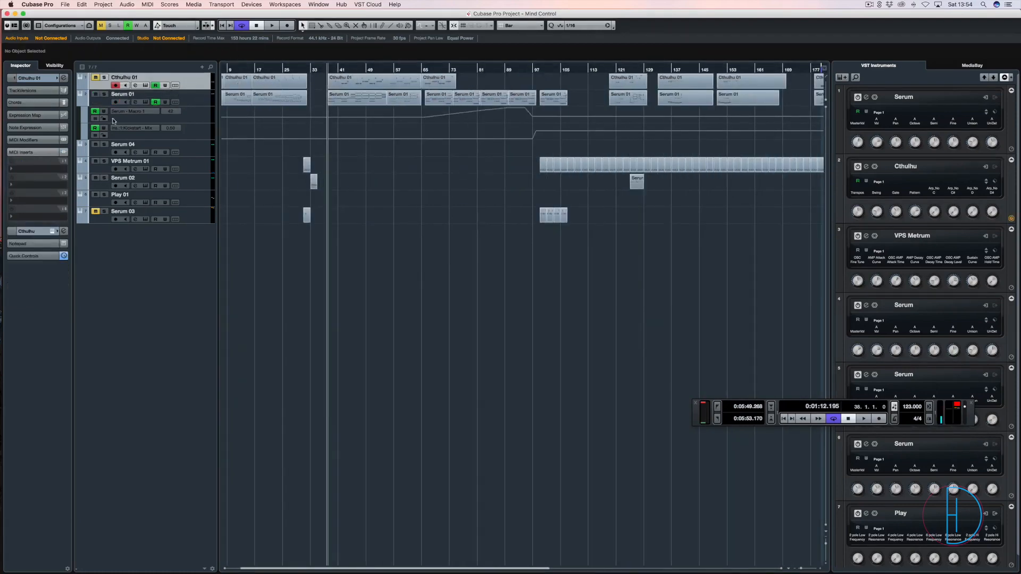
pyautogui.click(51, 230)
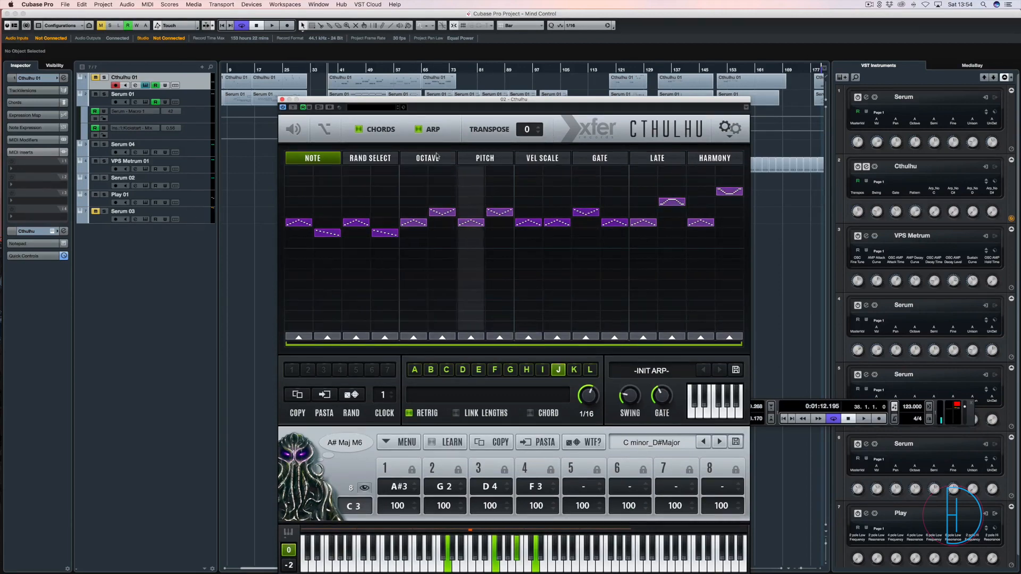
# Examine the arpeggiator's octave, pitch, velocity scale, gate, late and harmony patterns, briefly trying a velocity step, and return to the note pattern
pyautogui.click(436, 156)
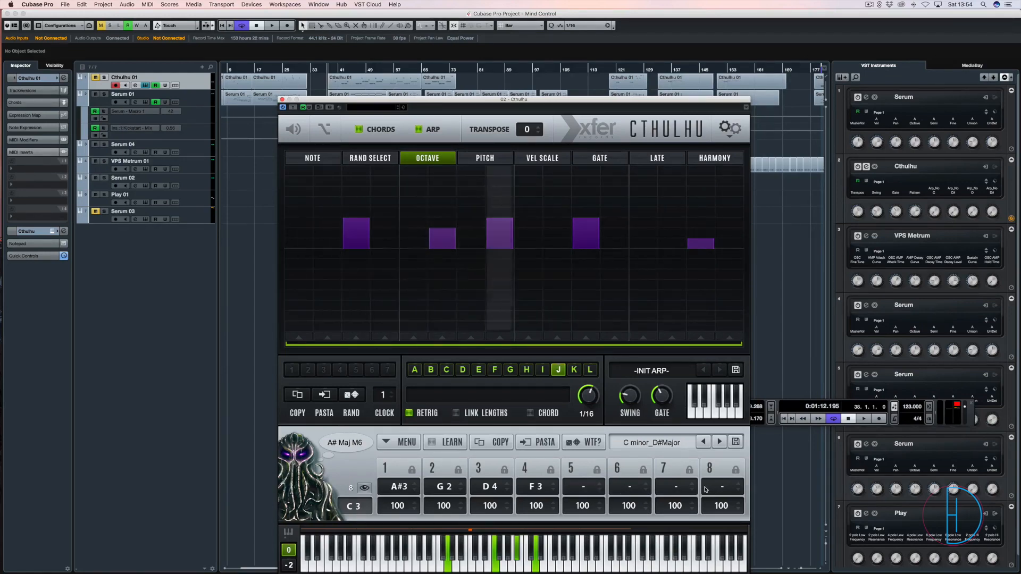
pyautogui.click(476, 158)
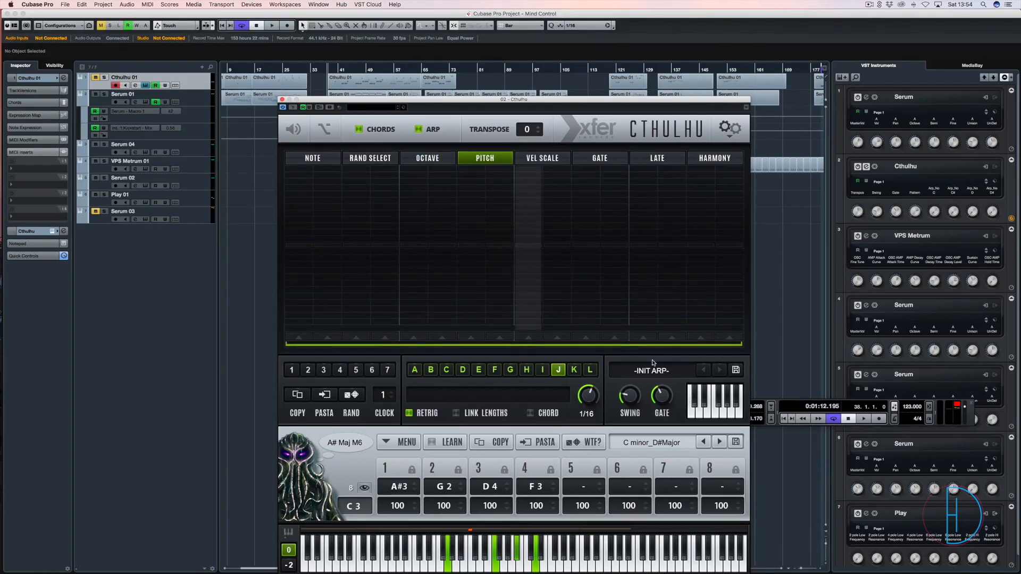
pyautogui.click(554, 159)
pyautogui.click(562, 247)
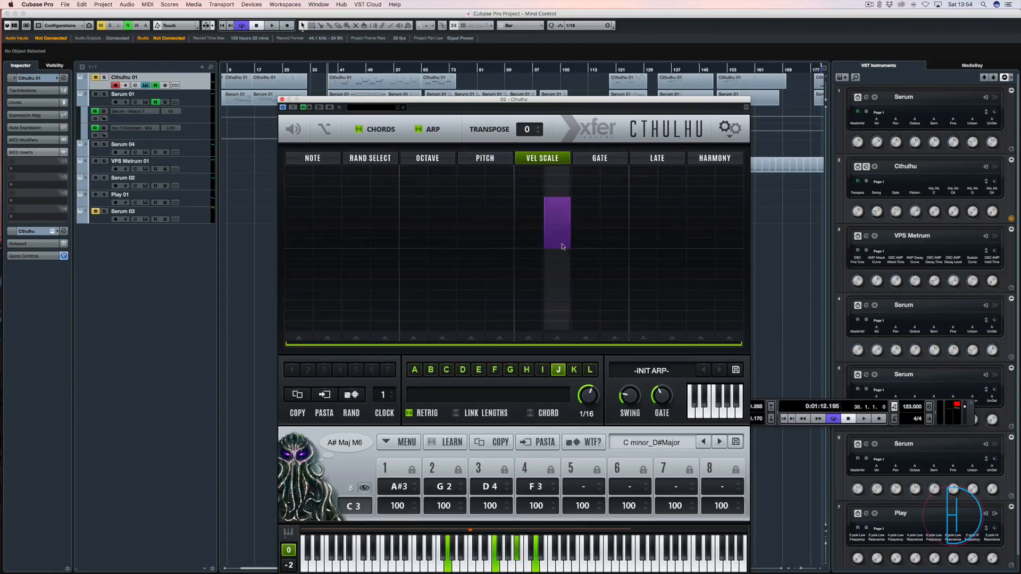
pyautogui.moveTo(563, 247)
pyautogui.mouseDown()
pyautogui.moveTo(567, 237)
pyautogui.moveTo(563, 252)
pyautogui.mouseUp()
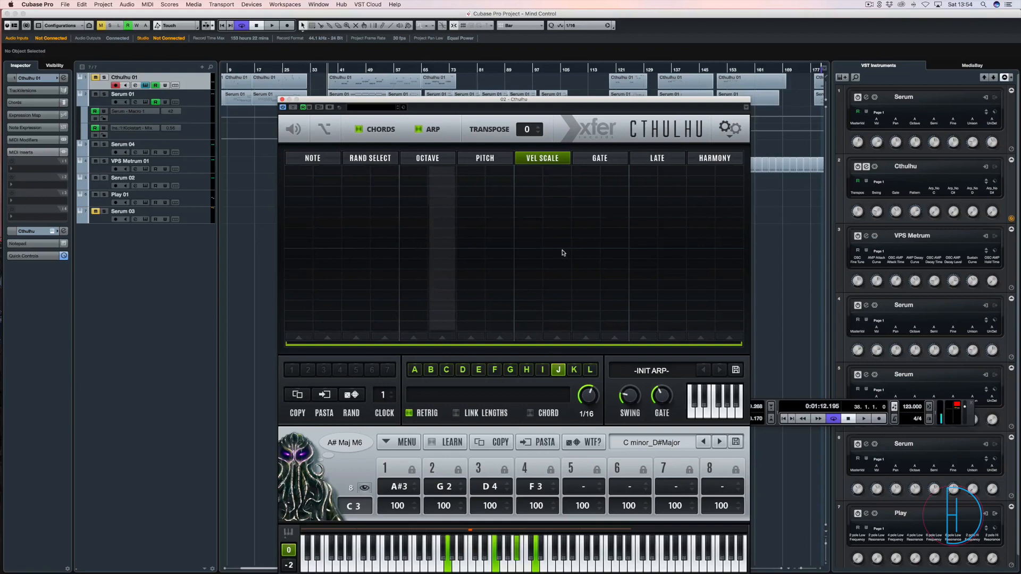
pyautogui.click(611, 158)
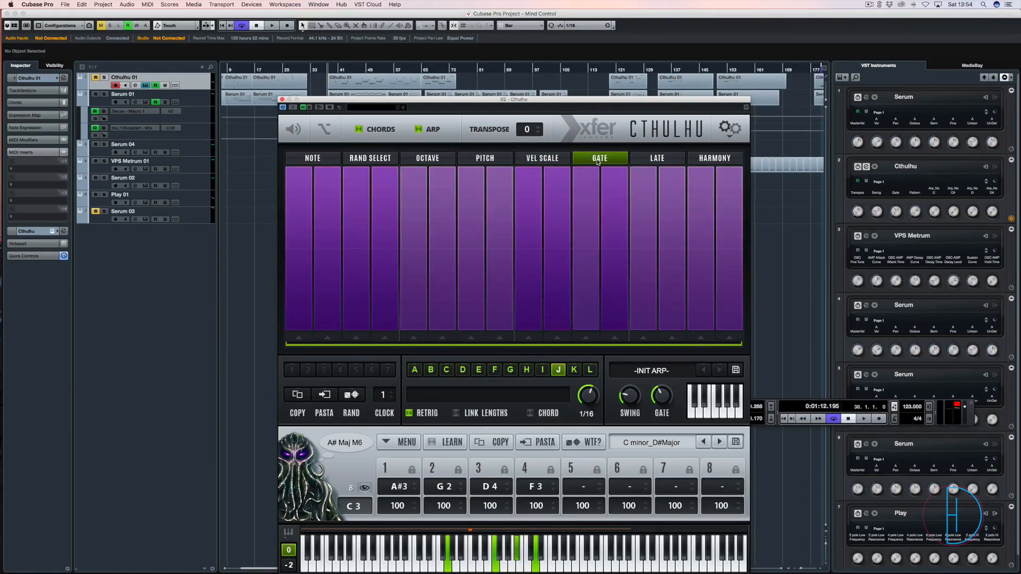
pyautogui.click(650, 160)
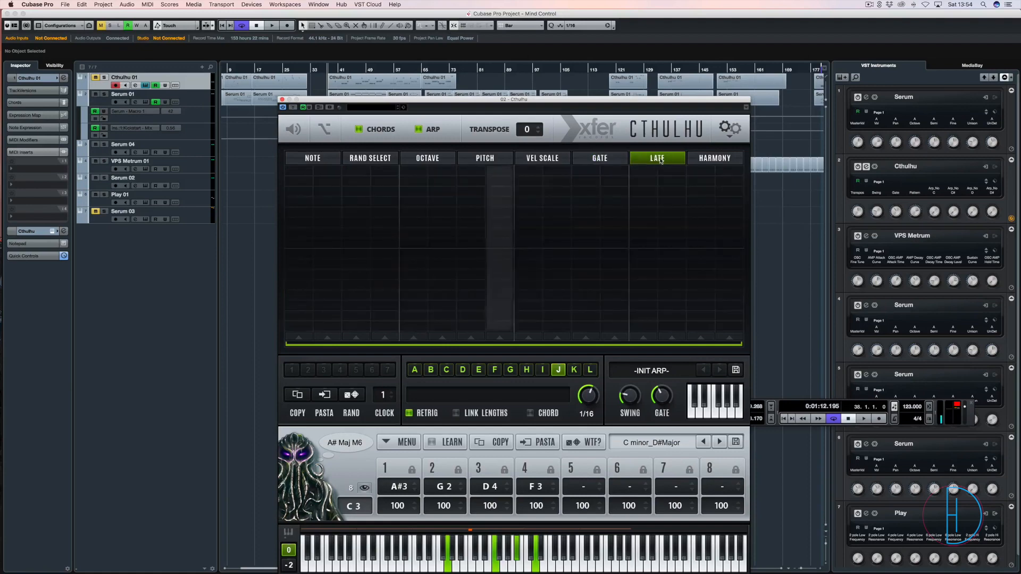
pyautogui.click(712, 158)
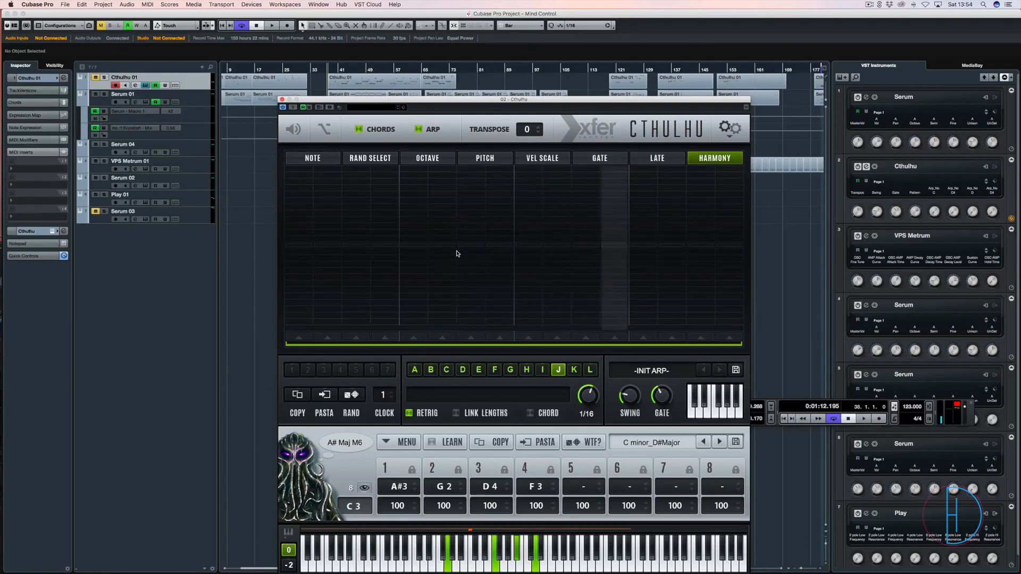
pyautogui.click(318, 158)
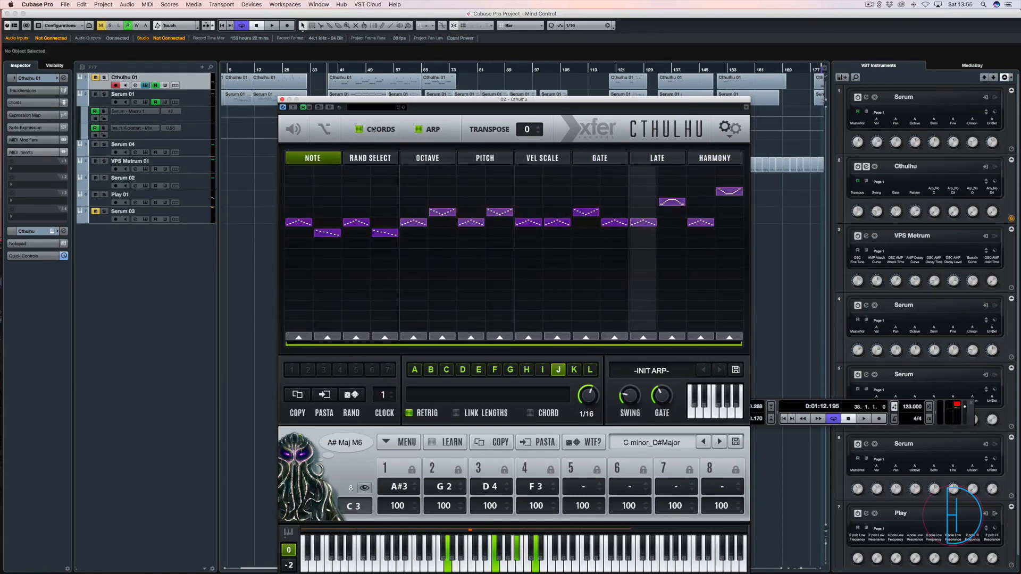
# Turn off Cthulhu's arpeggiator, leaving only chords active, and move its window below the Cthulhu and Serum 01 events
pyautogui.click(418, 129)
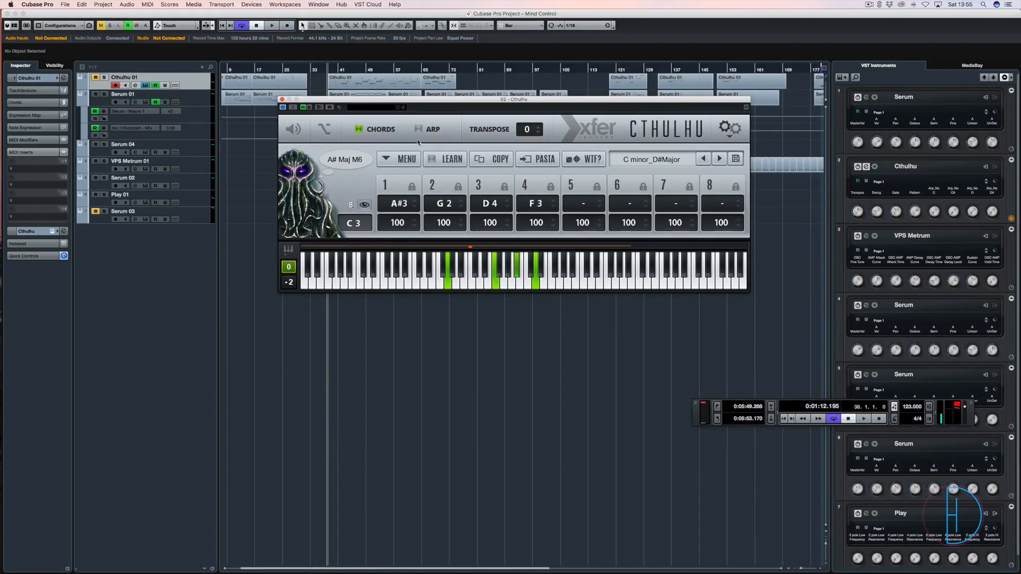
pyautogui.moveTo(283, 101); pyautogui.dragTo(245, 168)
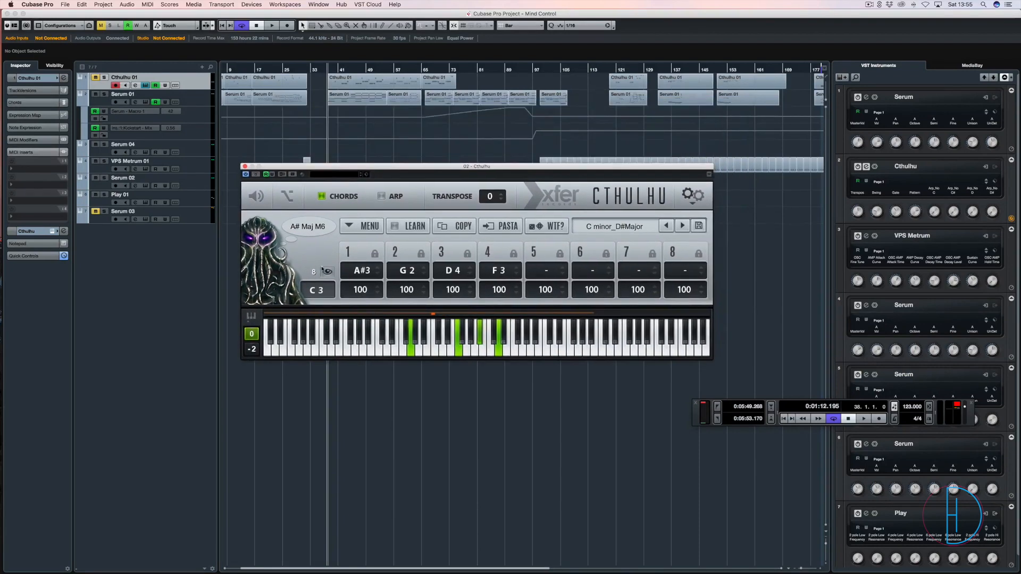